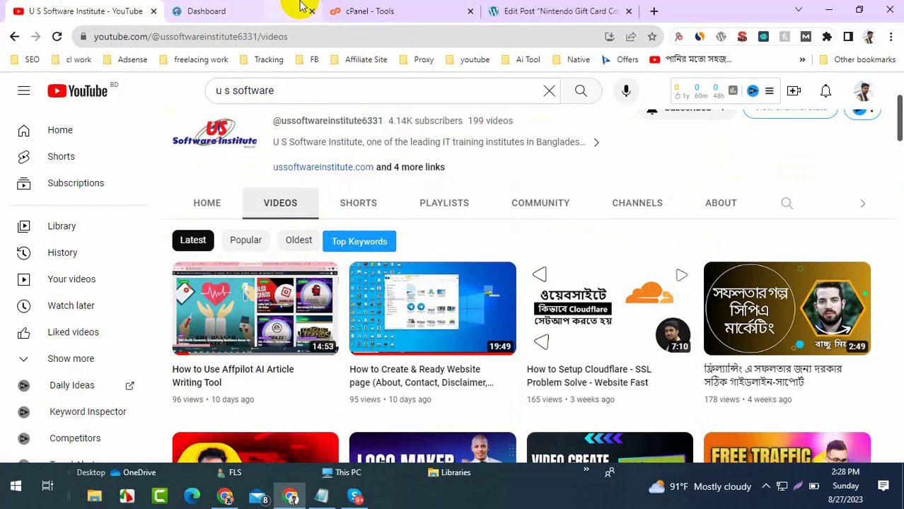
- Switch to the CPABuild dashboard and look through its income statistics, network chat, network leads and offer updates
{"action": "left_click", "coordinate": [302, 7]}
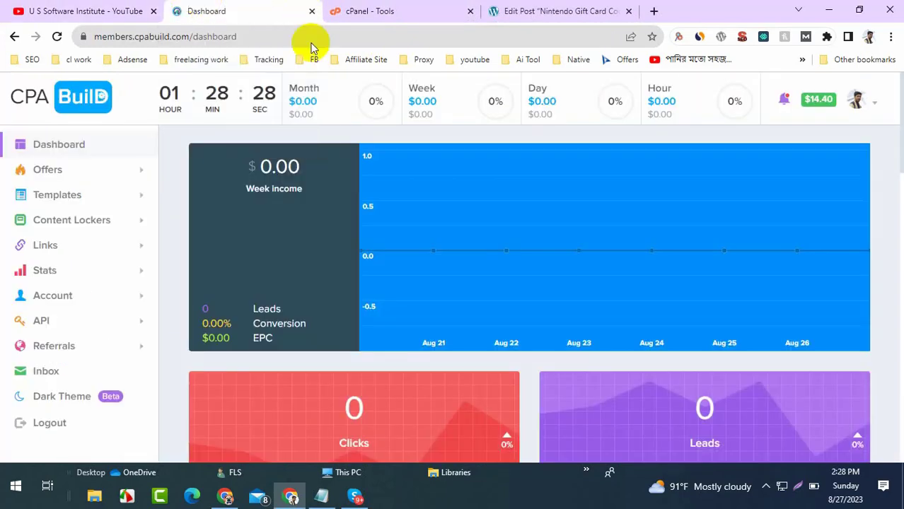
{"action": "scroll", "coordinate": [415, 206], "scroll_direction": "down", "scroll_amount": 3}
{"action": "scroll", "coordinate": [415, 205], "scroll_direction": "down", "scroll_amount": 1}
{"action": "left_click", "coordinate": [102, 196]}
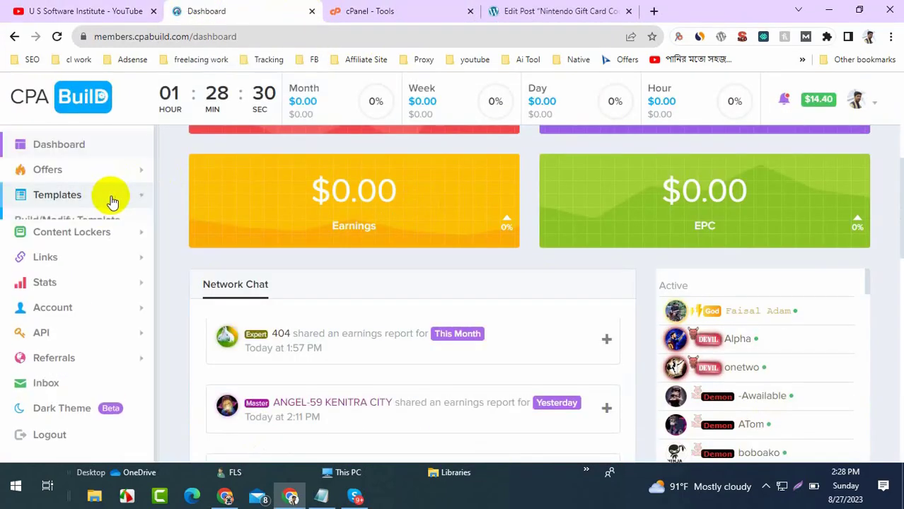
{"action": "scroll", "coordinate": [239, 262], "scroll_direction": "down", "scroll_amount": 5}
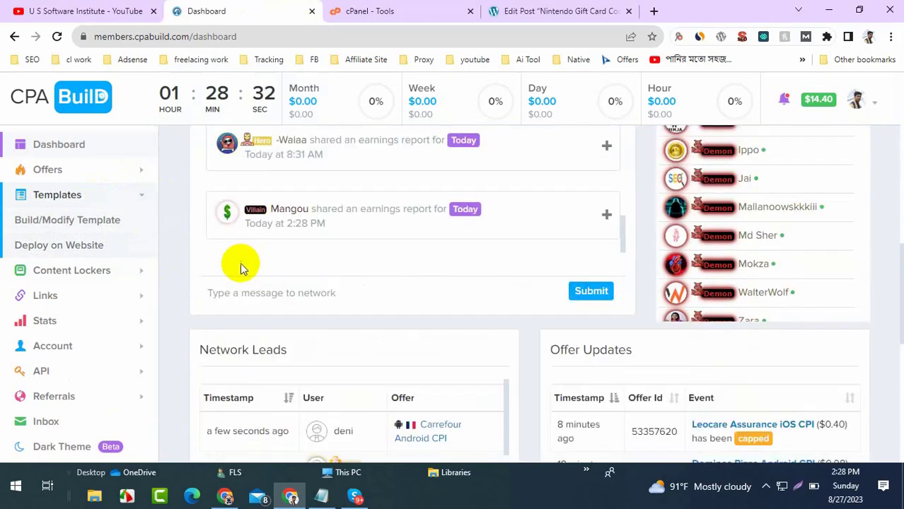
{"action": "scroll", "coordinate": [177, 276], "scroll_direction": "up", "scroll_amount": 4}
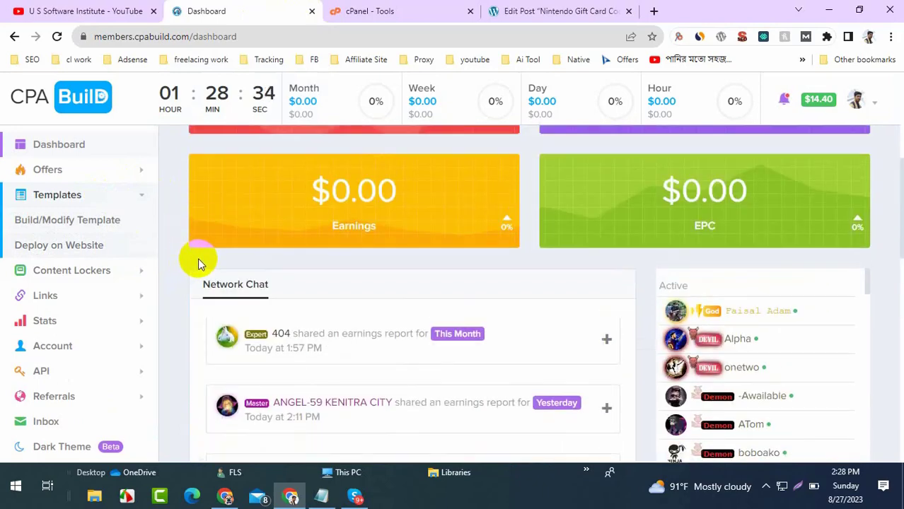
{"action": "scroll", "coordinate": [202, 262], "scroll_direction": "up", "scroll_amount": 4}
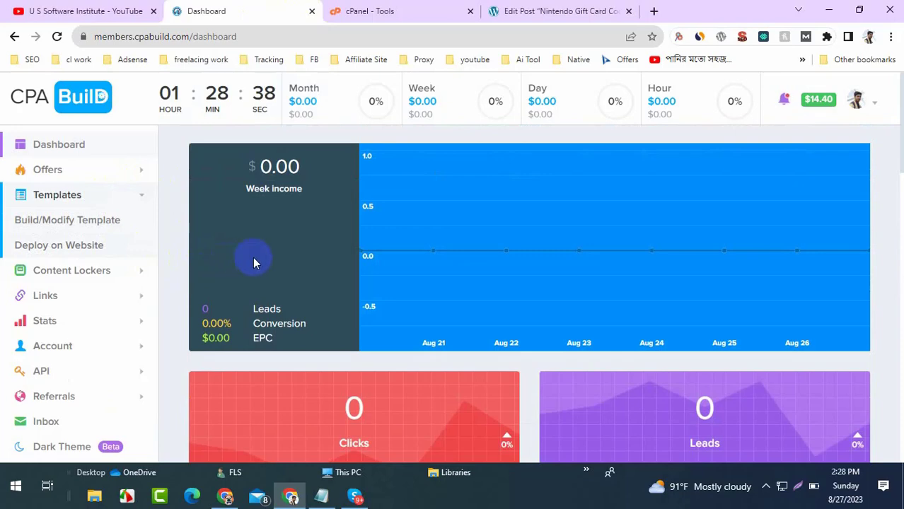
{"action": "scroll", "coordinate": [256, 262], "scroll_direction": "down", "scroll_amount": 6}
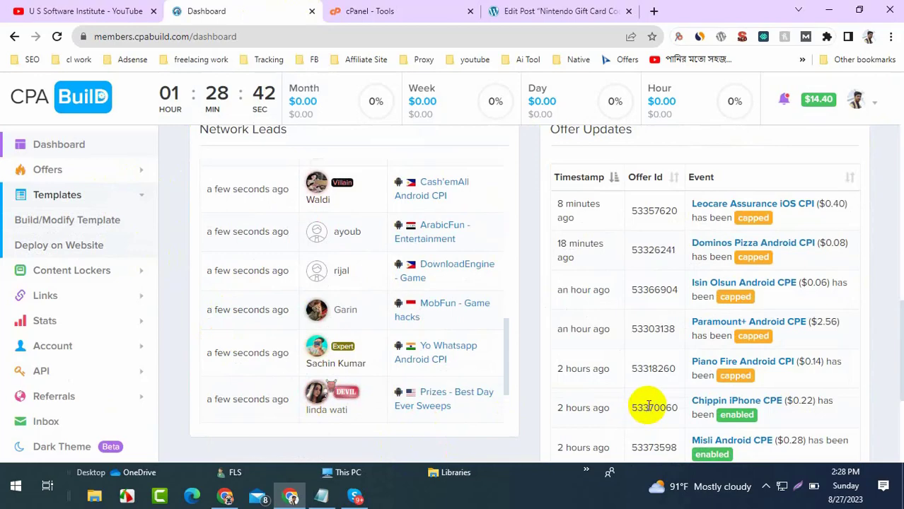
{"action": "scroll", "coordinate": [654, 405], "scroll_direction": "up", "scroll_amount": 6}
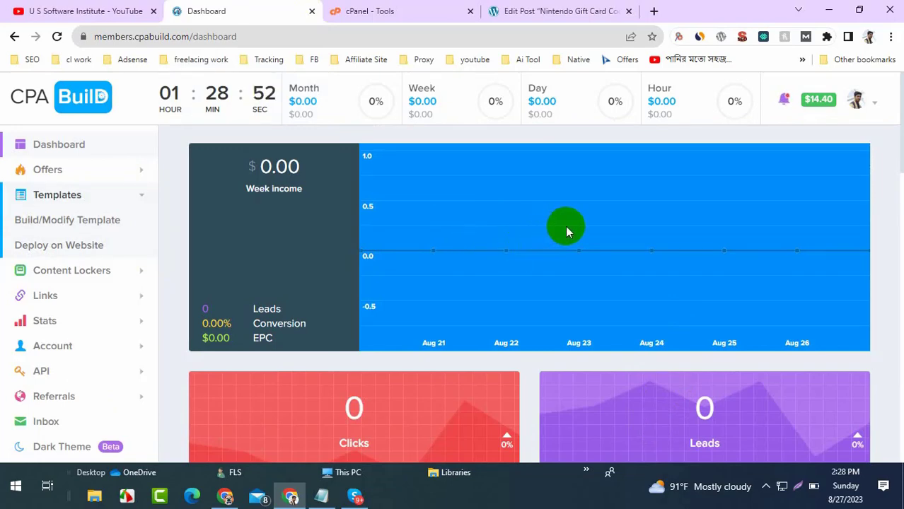
{"action": "scroll", "coordinate": [573, 231], "scroll_direction": "down", "scroll_amount": 5}
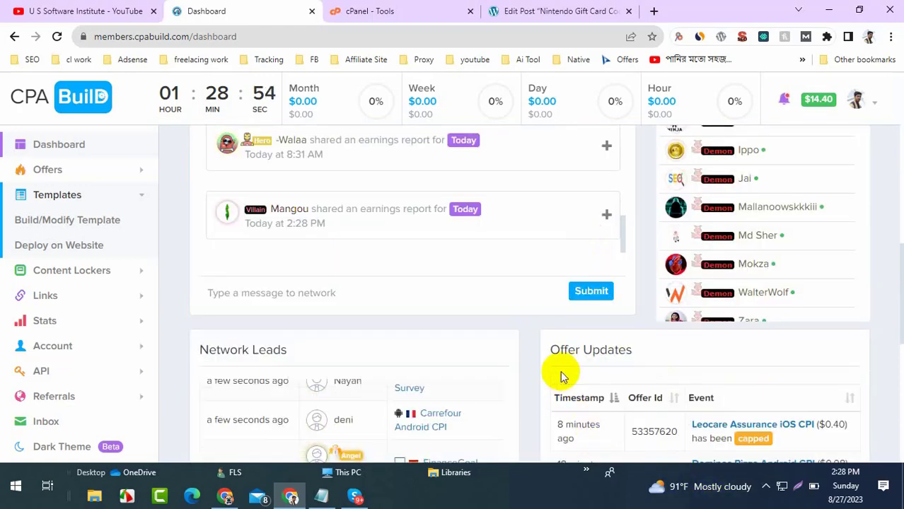
{"action": "scroll", "coordinate": [552, 352], "scroll_direction": "up", "scroll_amount": 3}
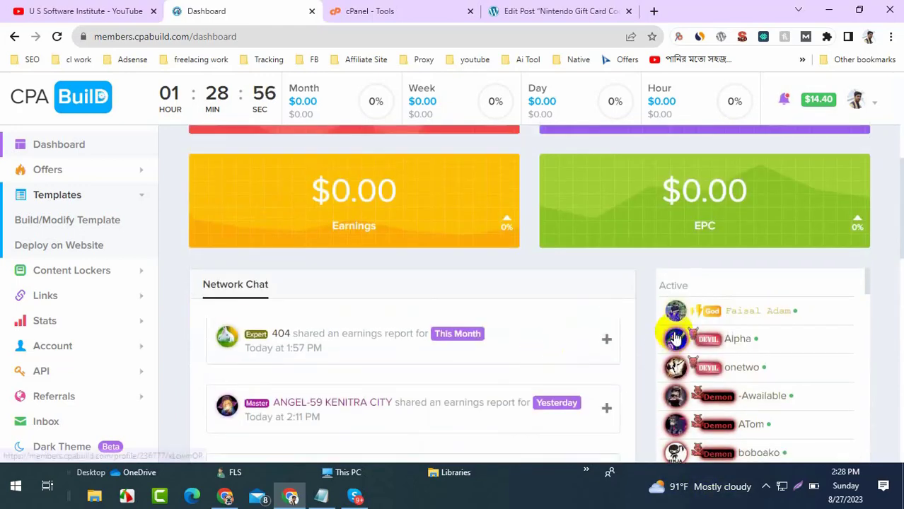
{"action": "scroll", "coordinate": [671, 333], "scroll_direction": "up", "scroll_amount": 4}
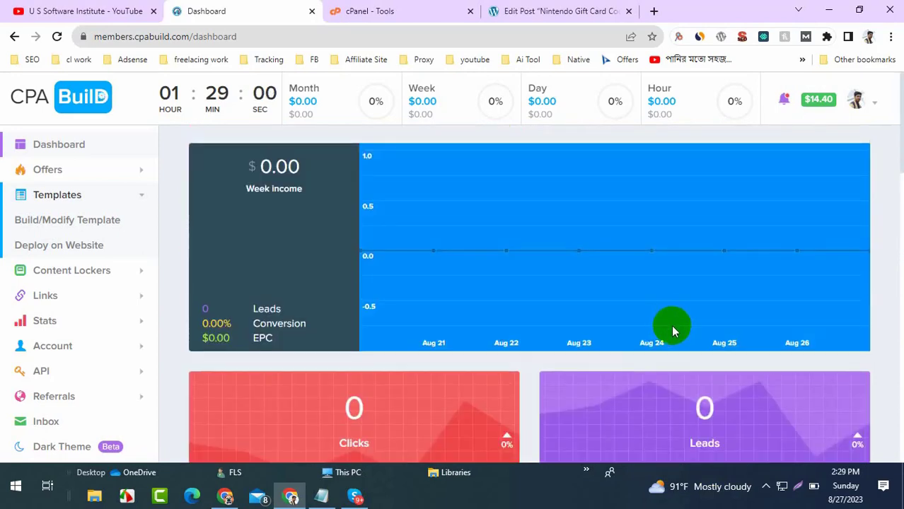
{"action": "scroll", "coordinate": [671, 329], "scroll_direction": "down", "scroll_amount": 5}
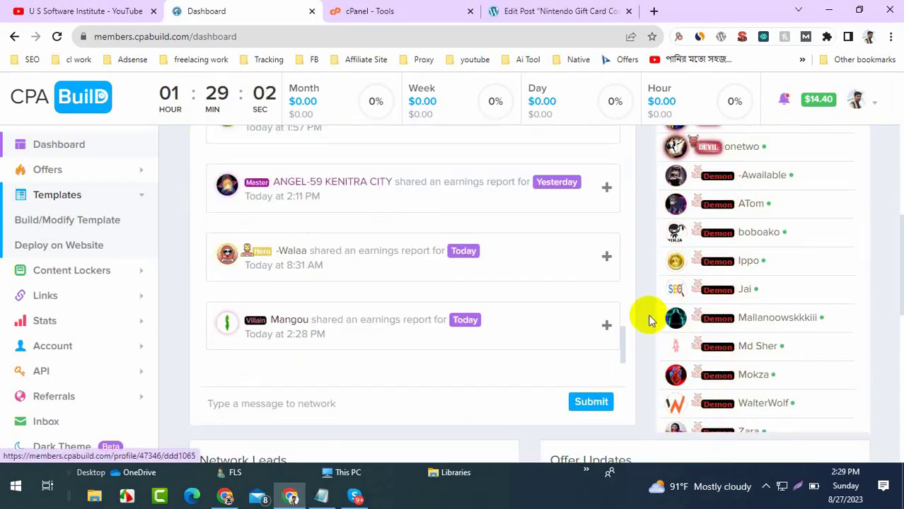
{"action": "scroll", "coordinate": [652, 311], "scroll_direction": "down", "scroll_amount": 5}
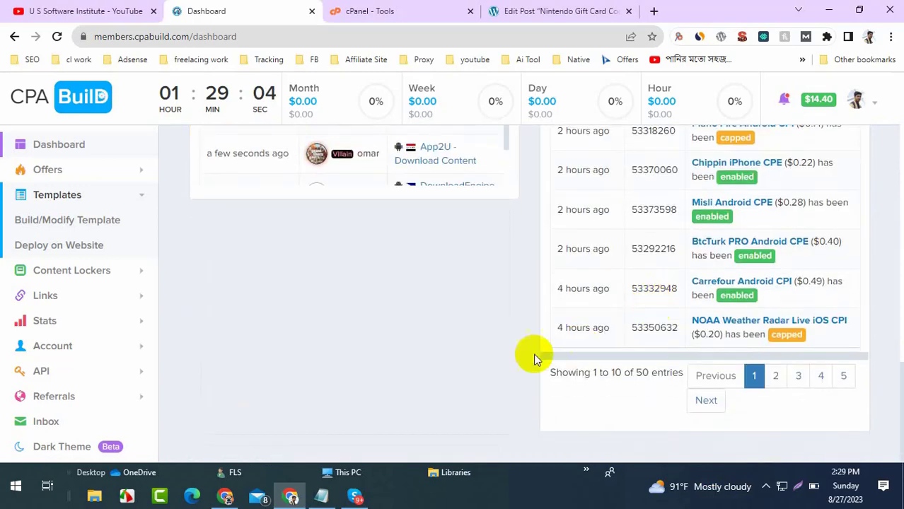
{"action": "scroll", "coordinate": [430, 364], "scroll_direction": "up", "scroll_amount": 5}
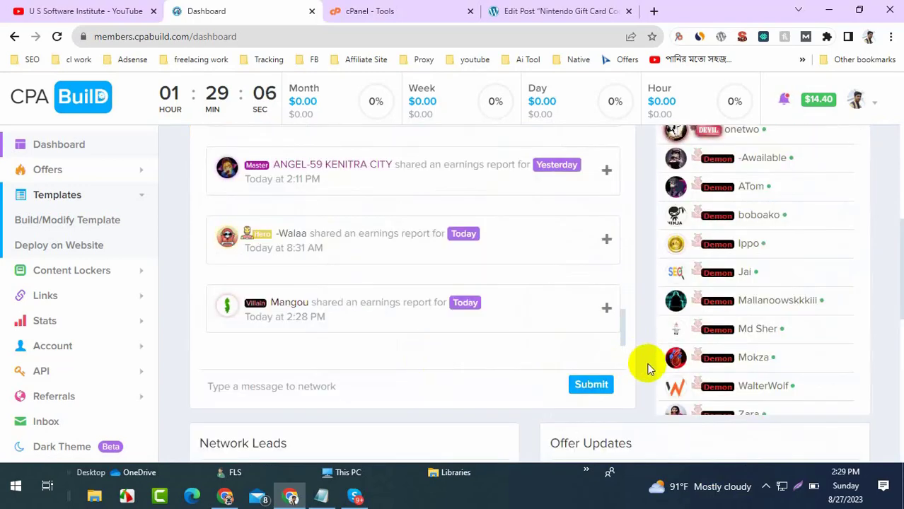
{"action": "scroll", "coordinate": [647, 364], "scroll_direction": "up", "scroll_amount": 5}
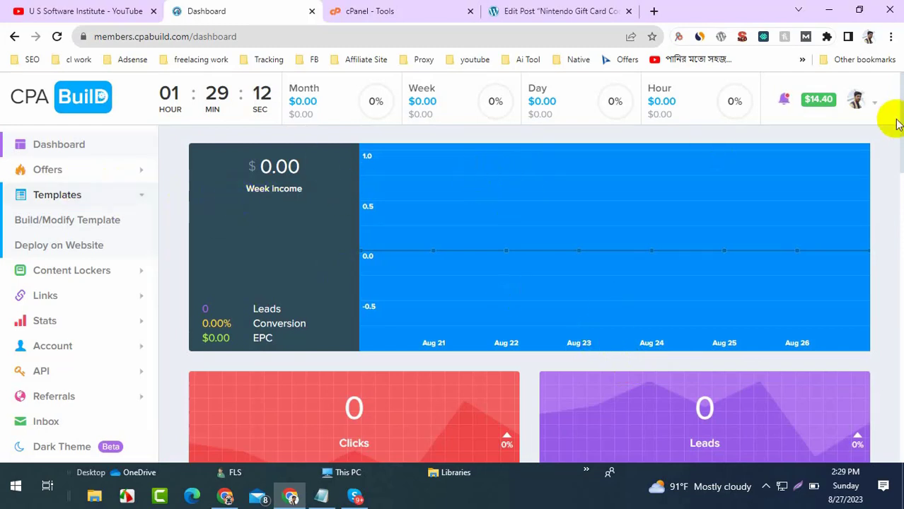
- View the account balance and open the page for building or modifying a content locker
{"action": "left_click", "coordinate": [829, 98]}
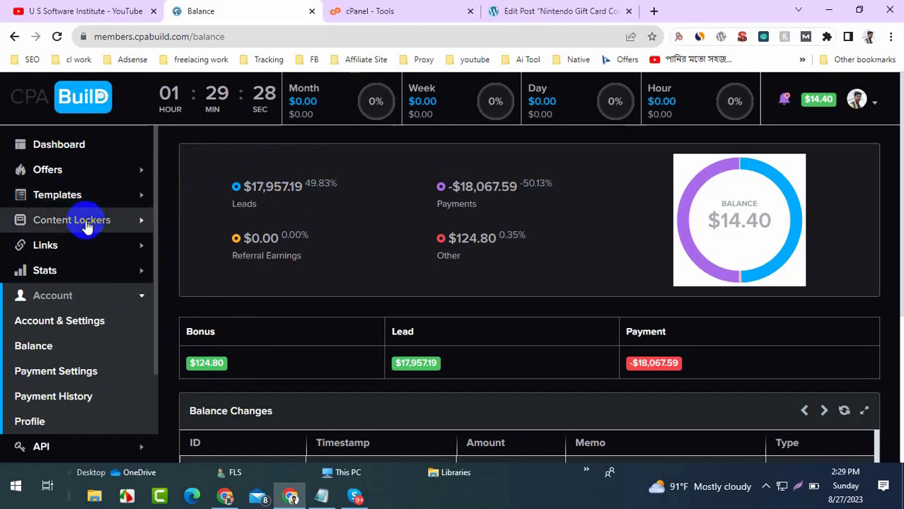
{"action": "left_click", "coordinate": [132, 225]}
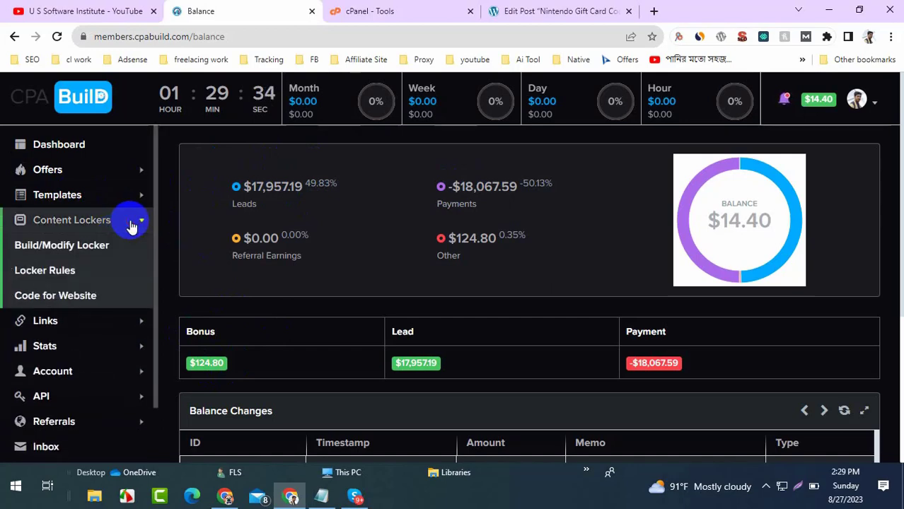
{"action": "left_click", "coordinate": [74, 247]}
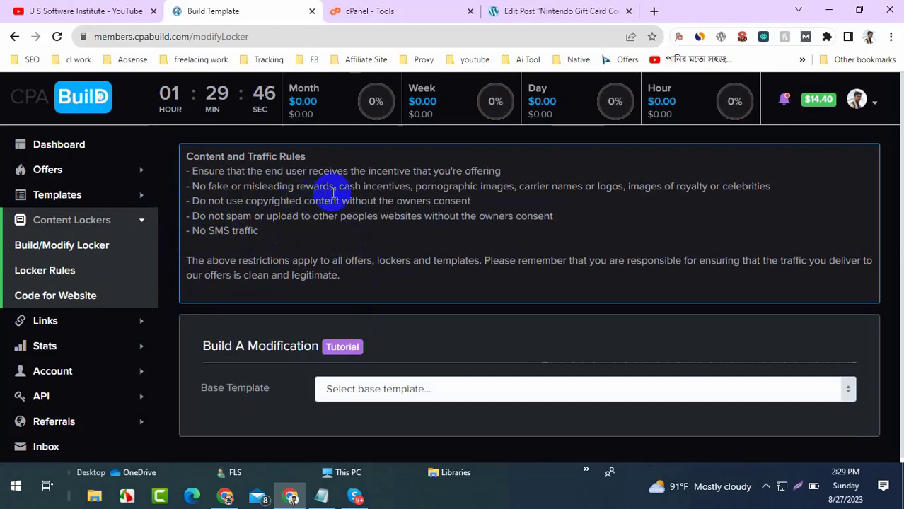
- Read the Content and Traffic Rules above the locker modification form
{"action": "scroll", "coordinate": [347, 194], "scroll_direction": "down", "scroll_amount": 1}
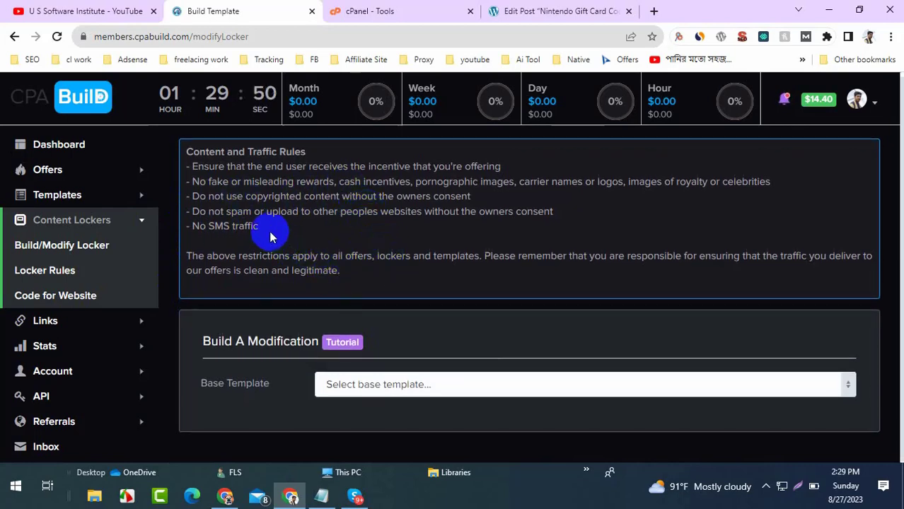
{"action": "left_click_drag", "start_coordinate": [269, 237], "coordinate": [177, 152]}
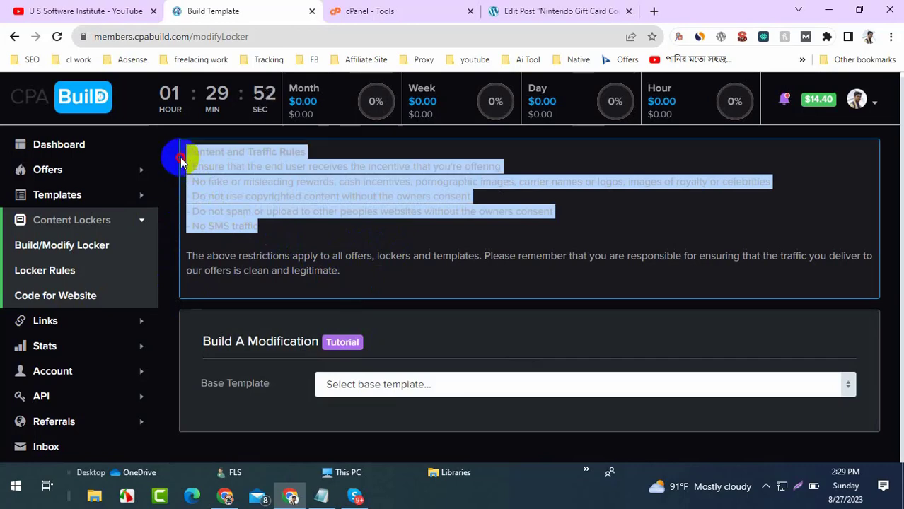
{"action": "left_click", "coordinate": [228, 159]}
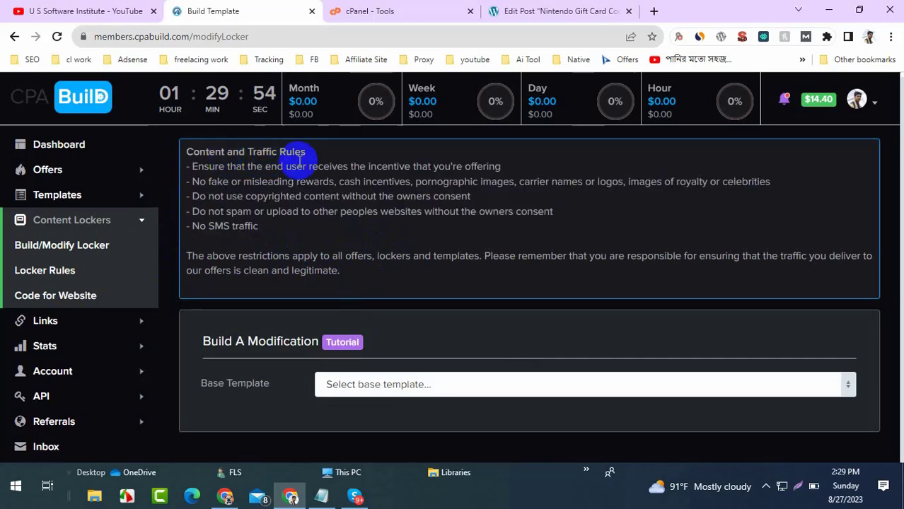
{"action": "left_click_drag", "start_coordinate": [311, 153], "coordinate": [187, 147]}
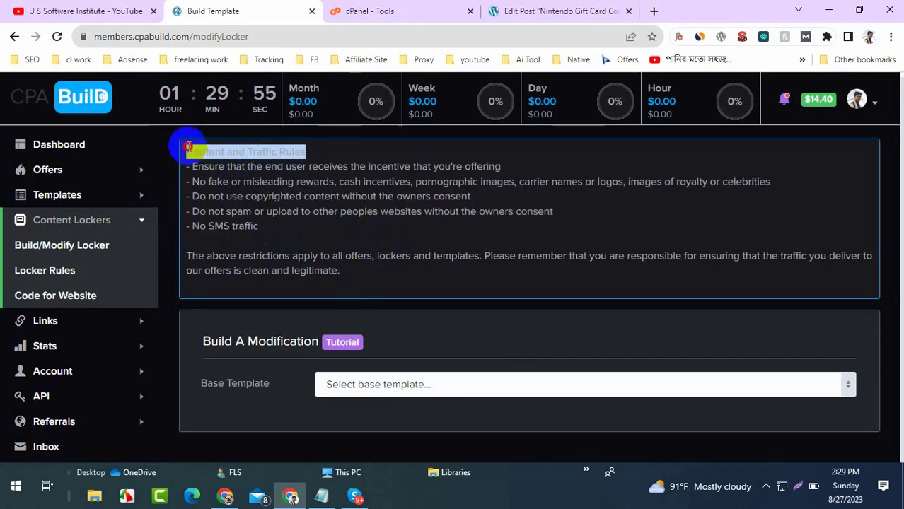
{"action": "left_click", "coordinate": [249, 169]}
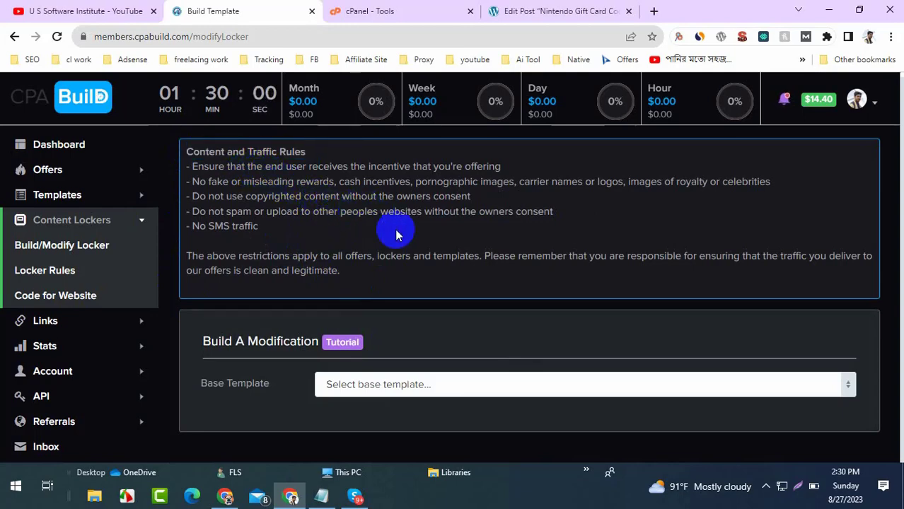
{"action": "left_click_drag", "start_coordinate": [394, 233], "coordinate": [184, 157]}
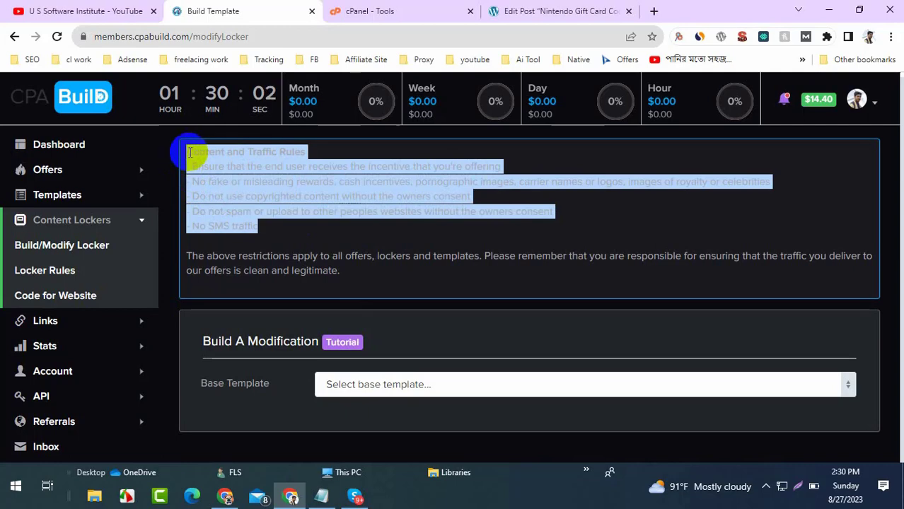
{"action": "left_click_drag", "start_coordinate": [373, 220], "coordinate": [181, 158]}
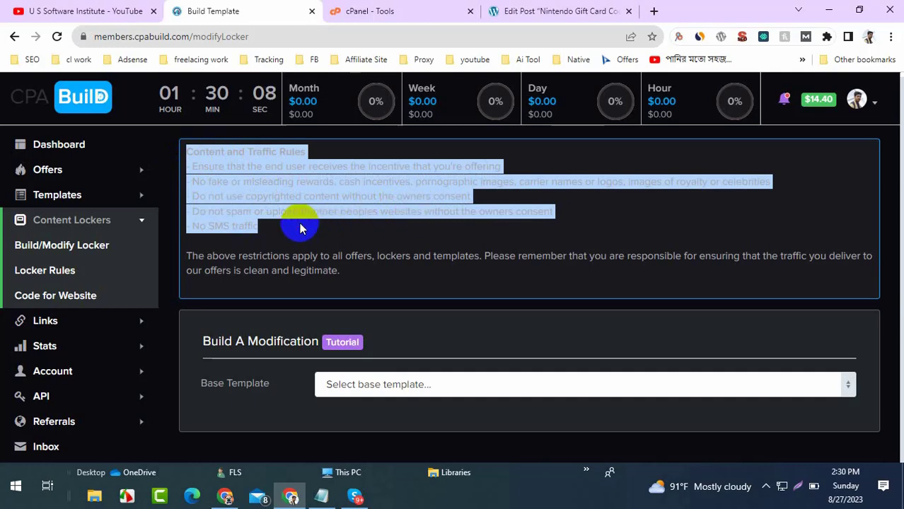
{"action": "left_click", "coordinate": [255, 227]}
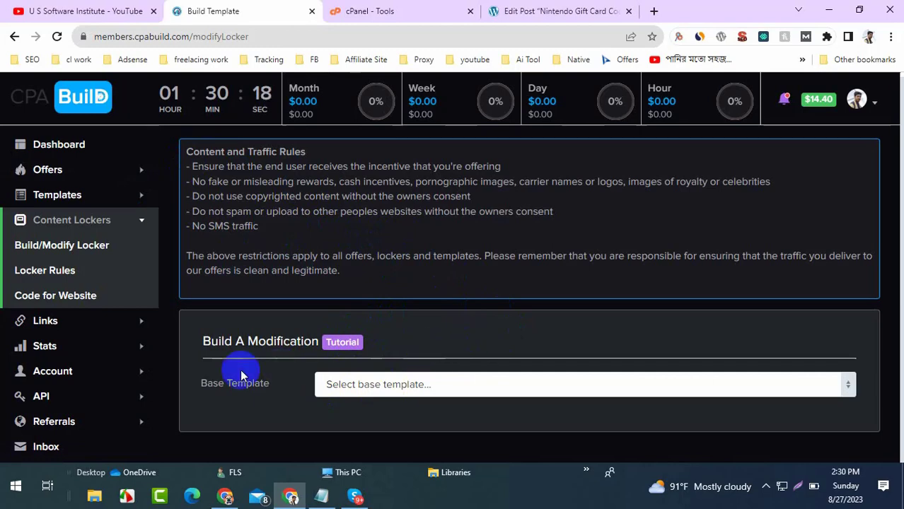
- Choose iFrame - Custom Button Locker as the base template and name the new modification "cpa"
{"action": "left_click_drag", "start_coordinate": [201, 380], "coordinate": [273, 391]}
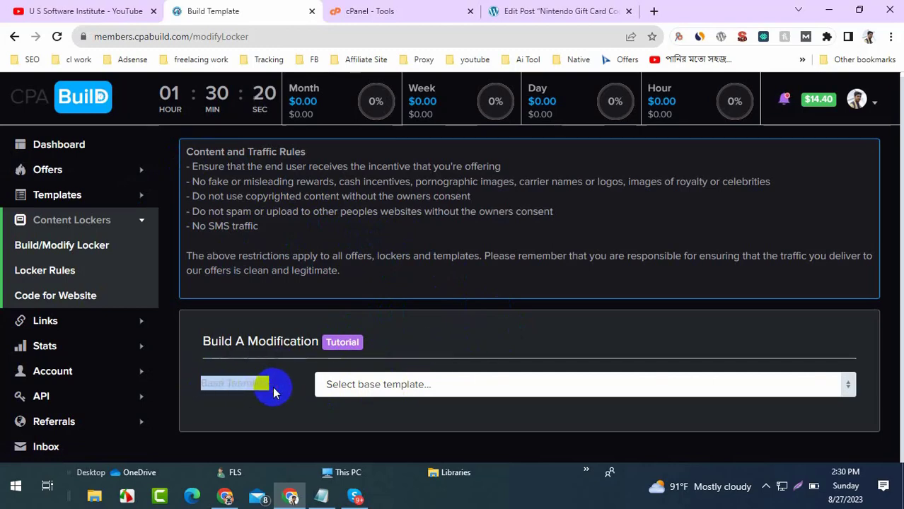
{"action": "left_click", "coordinate": [399, 390]}
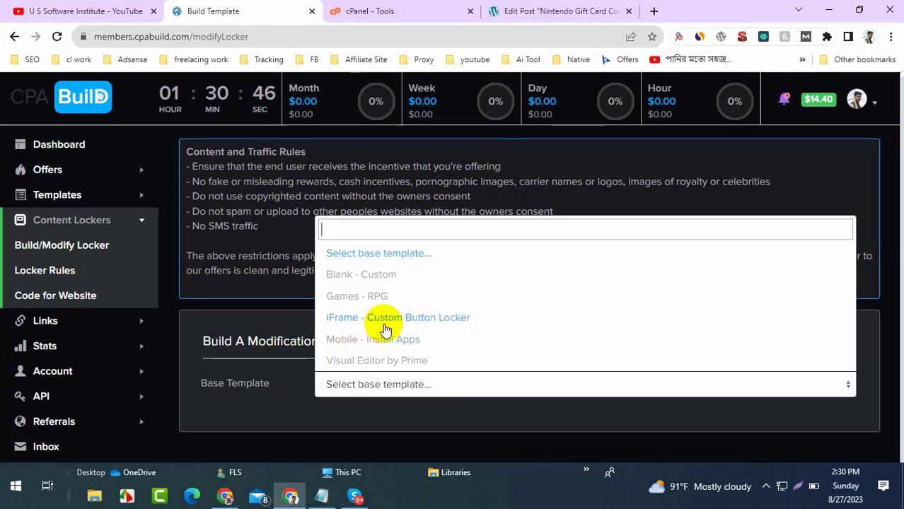
{"action": "left_click", "coordinate": [345, 320]}
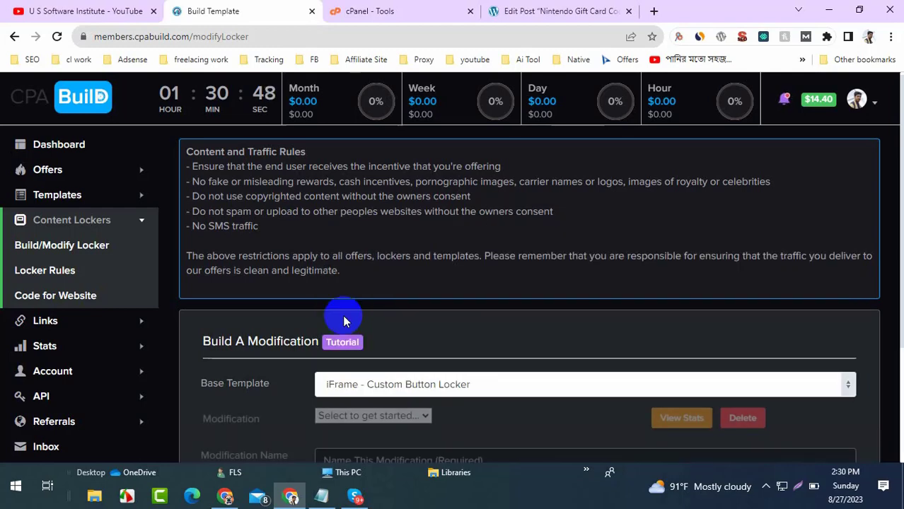
{"action": "scroll", "coordinate": [435, 302], "scroll_direction": "down", "scroll_amount": 2}
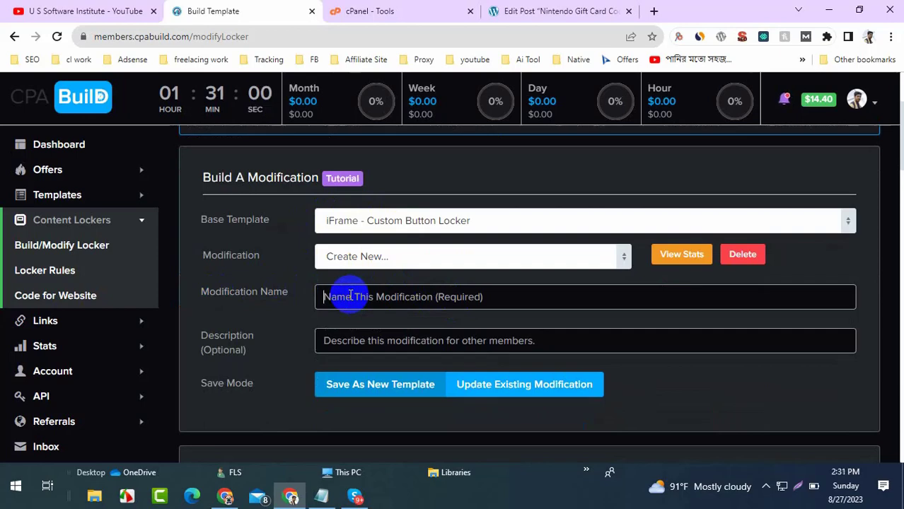
{"action": "type", "text": "cpa"}
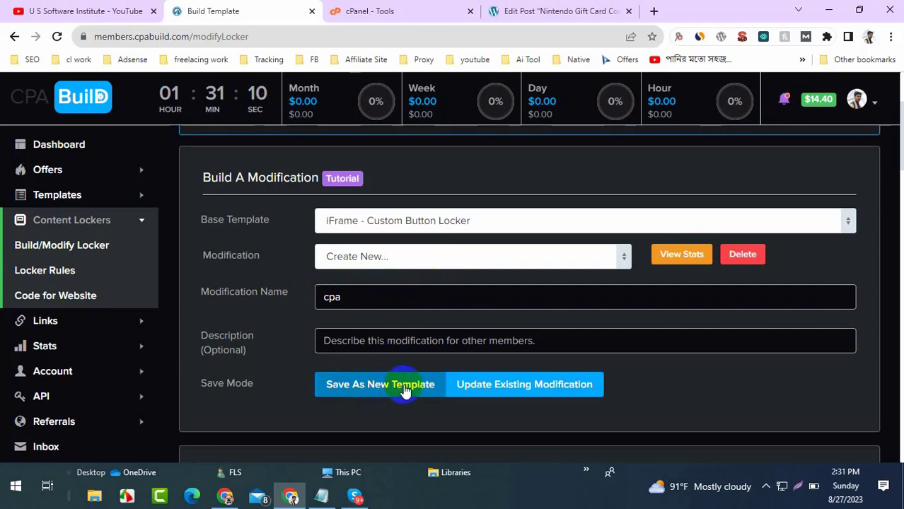
- Look through the locker's options, from the button colors, text and icon to the custom CSS and HTML template
{"action": "scroll", "coordinate": [353, 323], "scroll_direction": "down", "scroll_amount": 6}
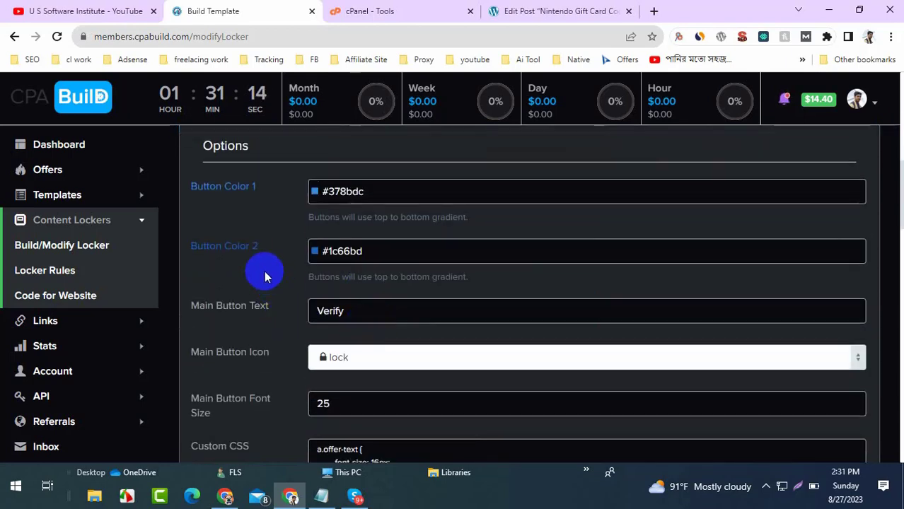
{"action": "scroll", "coordinate": [264, 270], "scroll_direction": "up", "scroll_amount": 2}
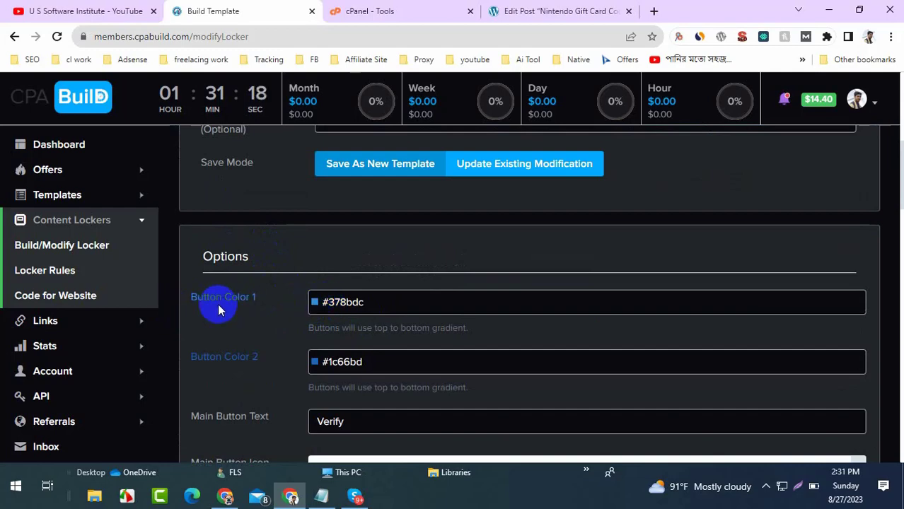
{"action": "scroll", "coordinate": [280, 338], "scroll_direction": "down", "scroll_amount": 2}
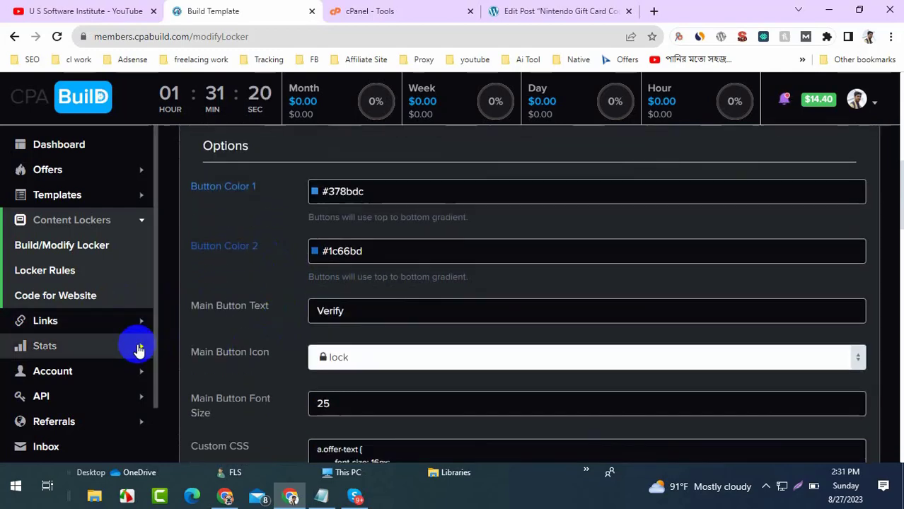
{"action": "scroll", "coordinate": [283, 297], "scroll_direction": "down", "scroll_amount": 5}
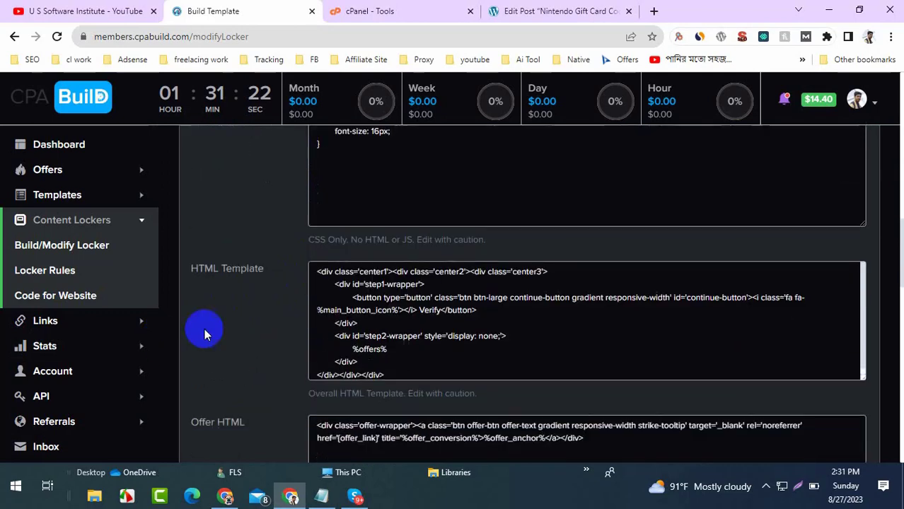
{"action": "scroll", "coordinate": [212, 328], "scroll_direction": "up", "scroll_amount": 8}
{"action": "scroll", "coordinate": [316, 324], "scroll_direction": "up", "scroll_amount": 4}
{"action": "scroll", "coordinate": [283, 325], "scroll_direction": "down", "scroll_amount": 6}
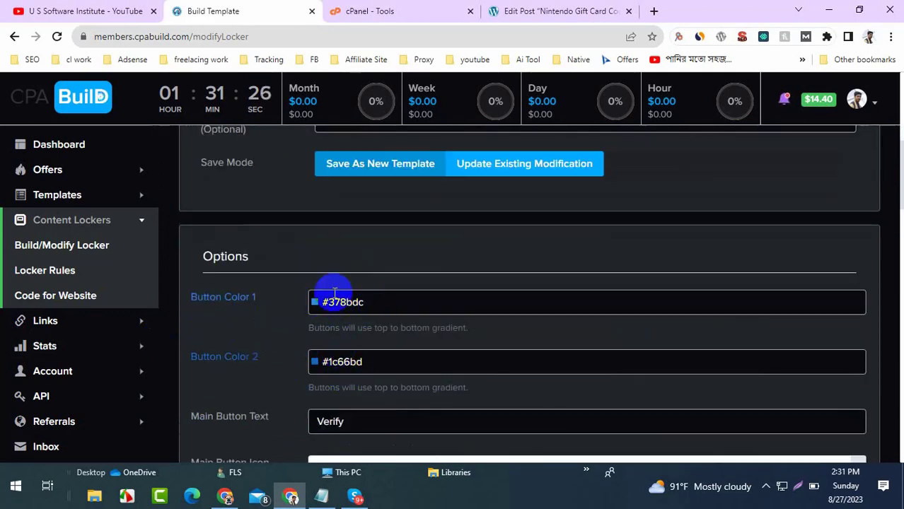
- Change the locker's main button text to "Human Verification"
{"action": "scroll", "coordinate": [268, 292], "scroll_direction": "down", "scroll_amount": 3}
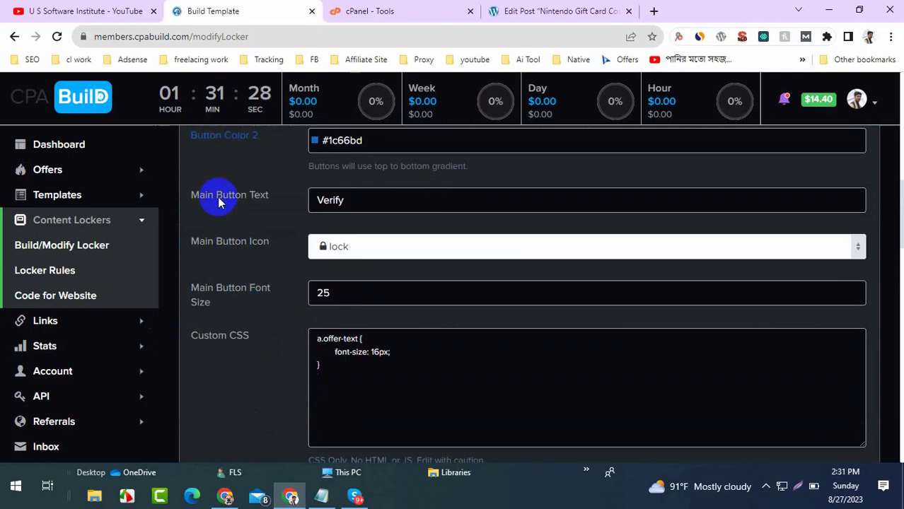
{"action": "left_click", "coordinate": [329, 200]}
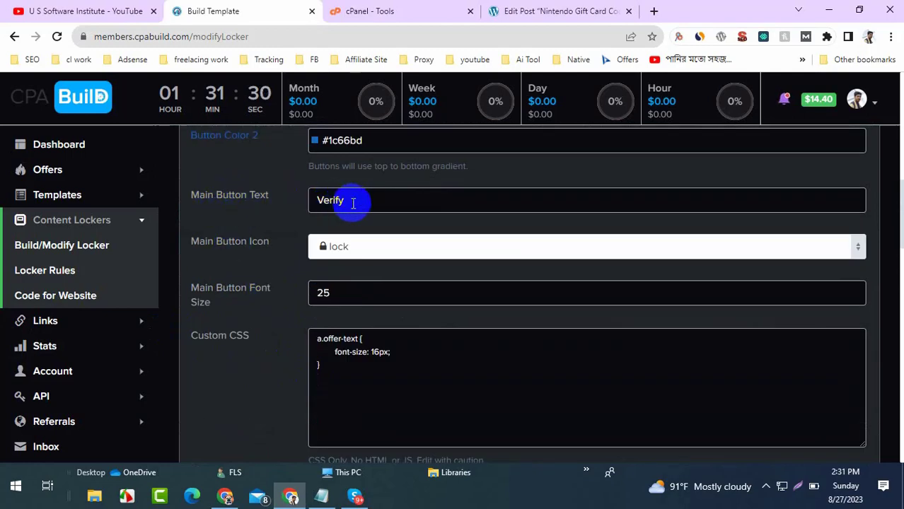
{"action": "left_click_drag", "start_coordinate": [353, 201], "coordinate": [304, 206]}
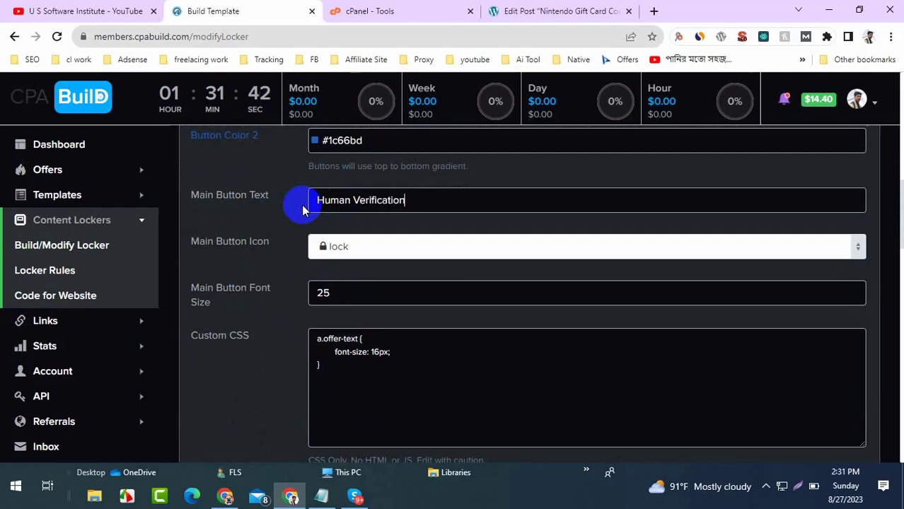
{"action": "left_click", "coordinate": [300, 228]}
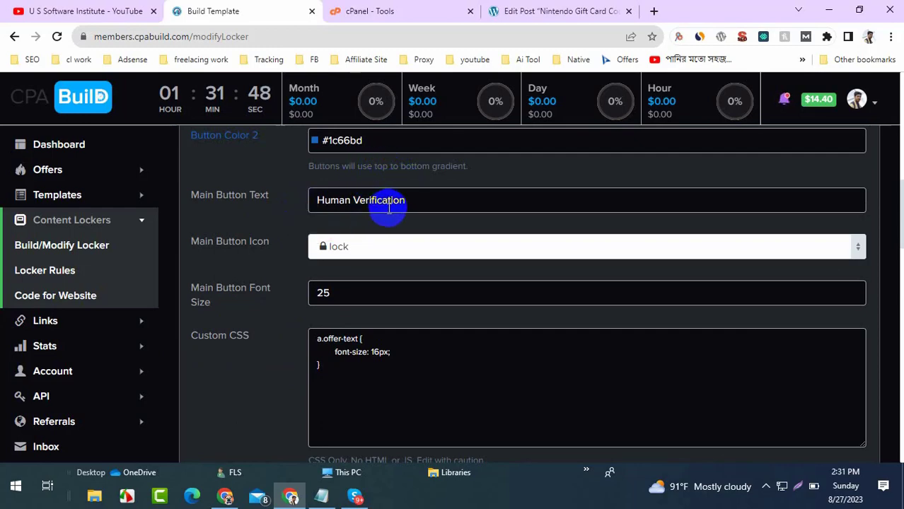
- Look through the main button icon choices, the font size, and the custom CSS and HTML template fields
{"action": "left_click", "coordinate": [343, 254]}
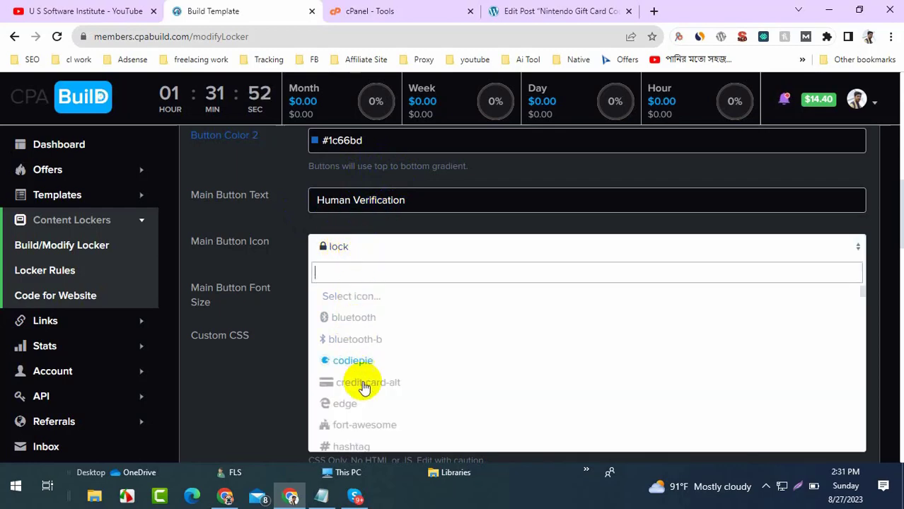
{"action": "scroll", "coordinate": [396, 370], "scroll_direction": "down", "scroll_amount": 2}
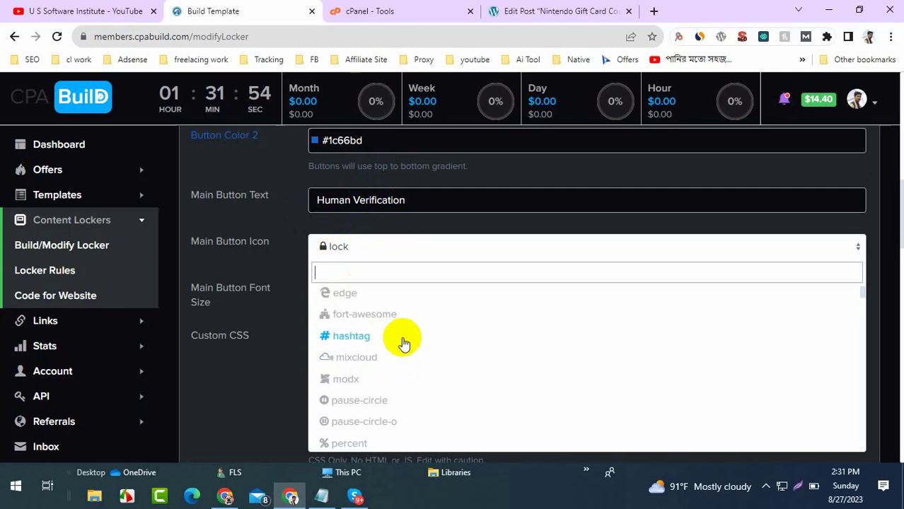
{"action": "left_click", "coordinate": [291, 244]}
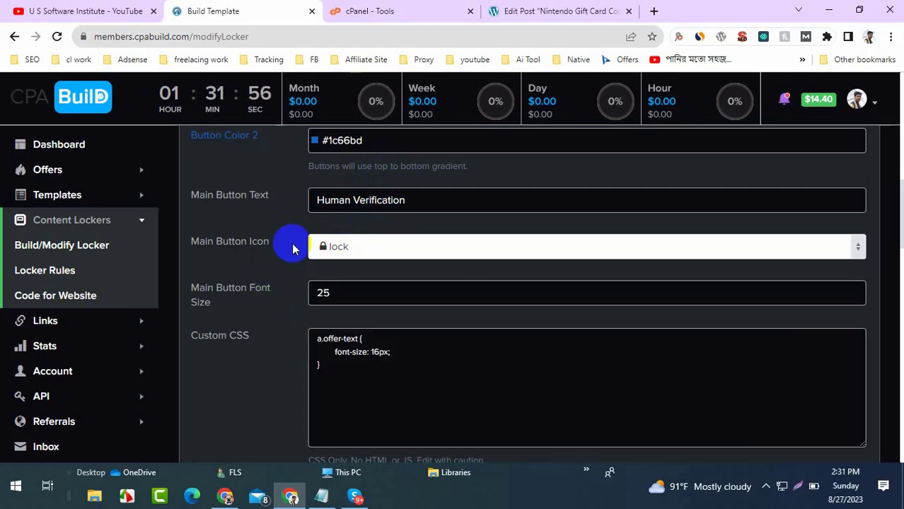
{"action": "scroll", "coordinate": [293, 248], "scroll_direction": "down", "scroll_amount": 2}
{"action": "left_click", "coordinate": [317, 184]}
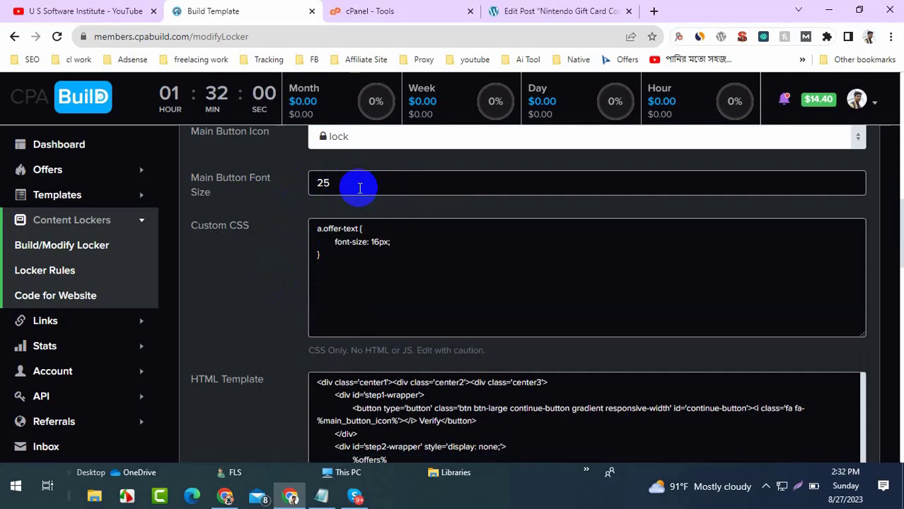
{"action": "scroll", "coordinate": [286, 237], "scroll_direction": "down", "scroll_amount": 2}
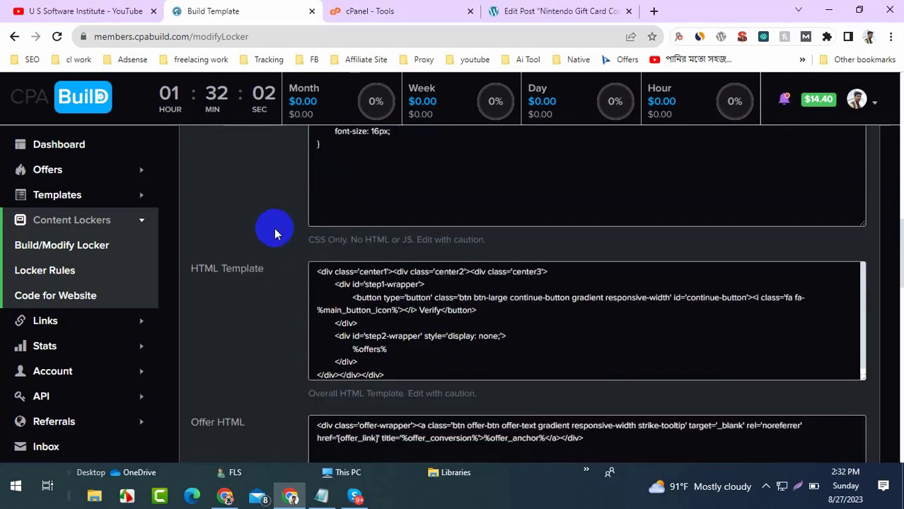
{"action": "scroll", "coordinate": [274, 228], "scroll_direction": "down", "scroll_amount": 2}
{"action": "scroll", "coordinate": [459, 225], "scroll_direction": "down", "scroll_amount": 1}
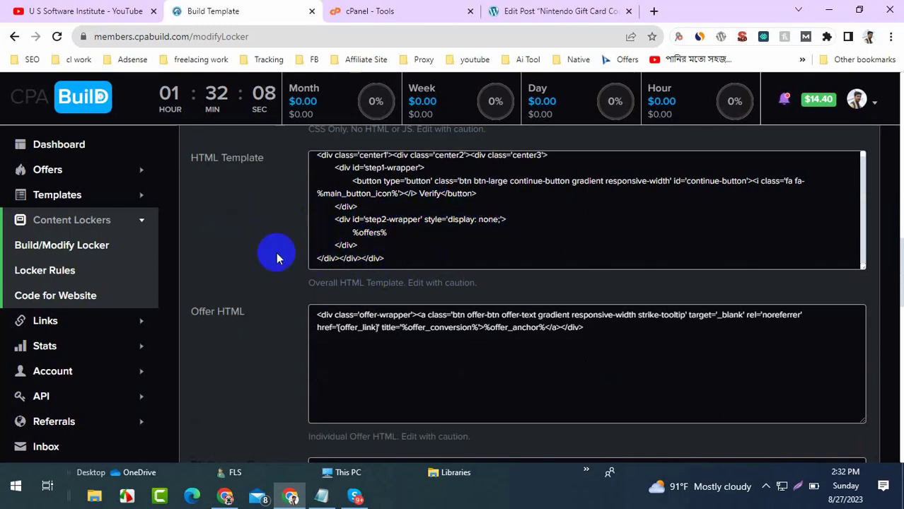
- Set the locker's number of offers to 5 and the offers required for unlock to 2
{"action": "scroll", "coordinate": [248, 259], "scroll_direction": "down", "scroll_amount": 4}
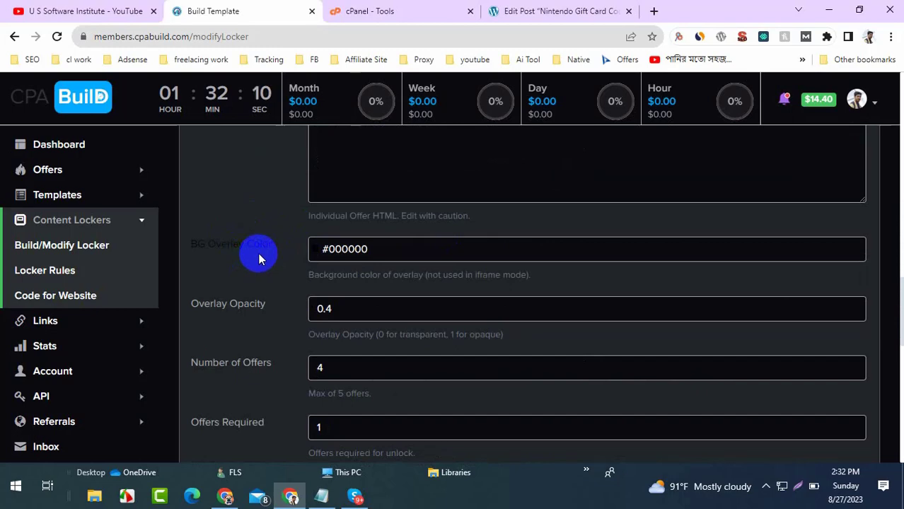
{"action": "scroll", "coordinate": [207, 305], "scroll_direction": "down", "scroll_amount": 2}
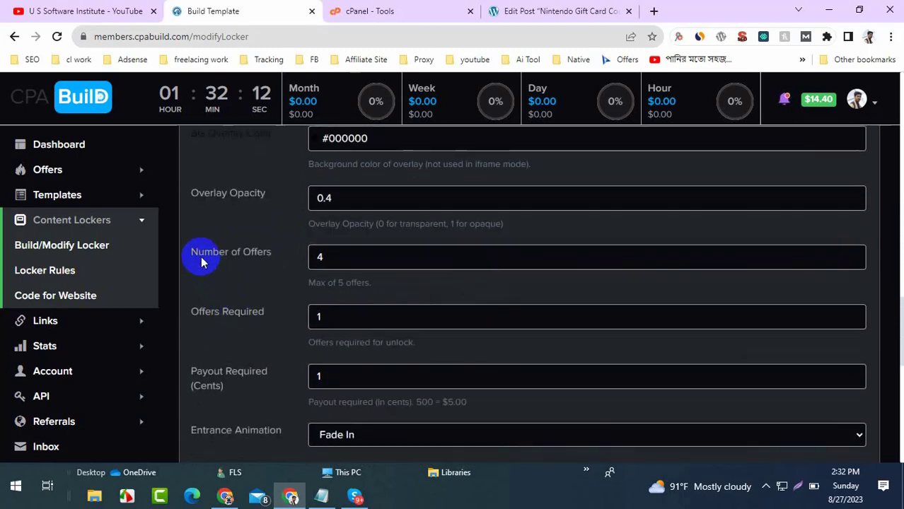
{"action": "left_click_drag", "start_coordinate": [194, 253], "coordinate": [269, 265]}
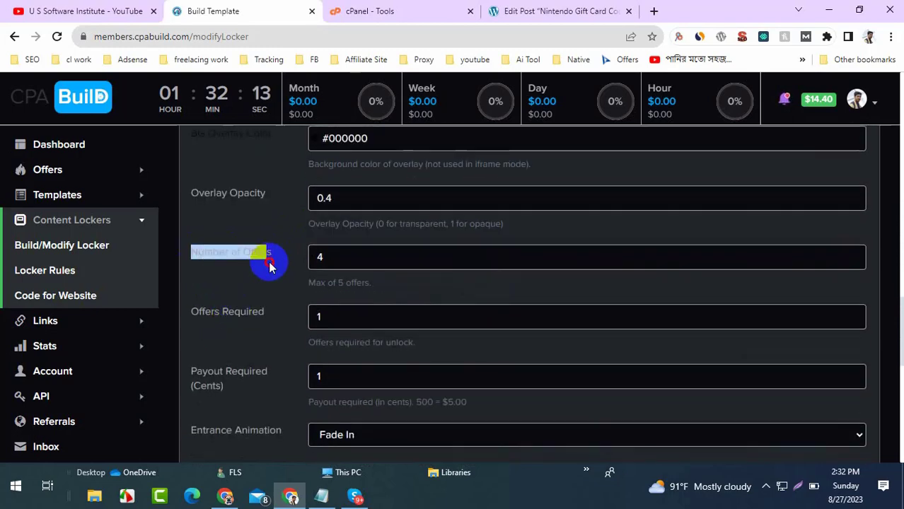
{"action": "double_click", "coordinate": [320, 257]}
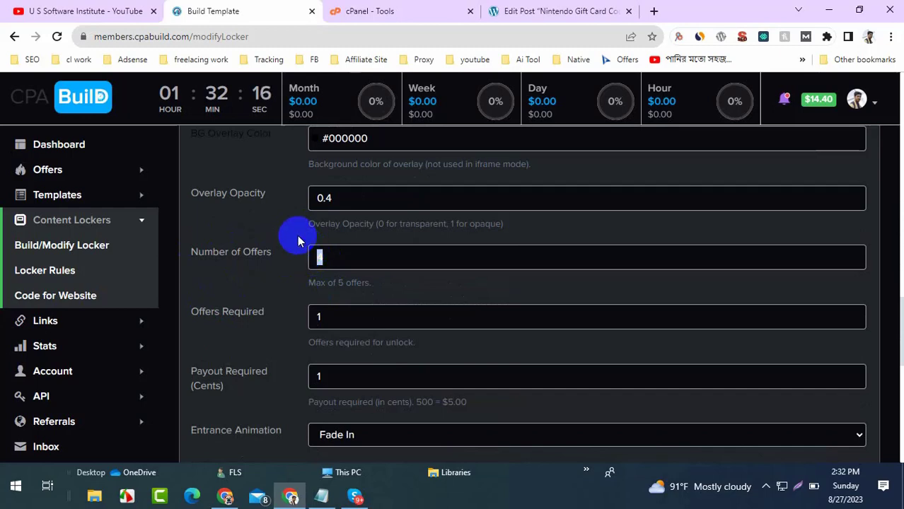
{"action": "type", "text": "5"}
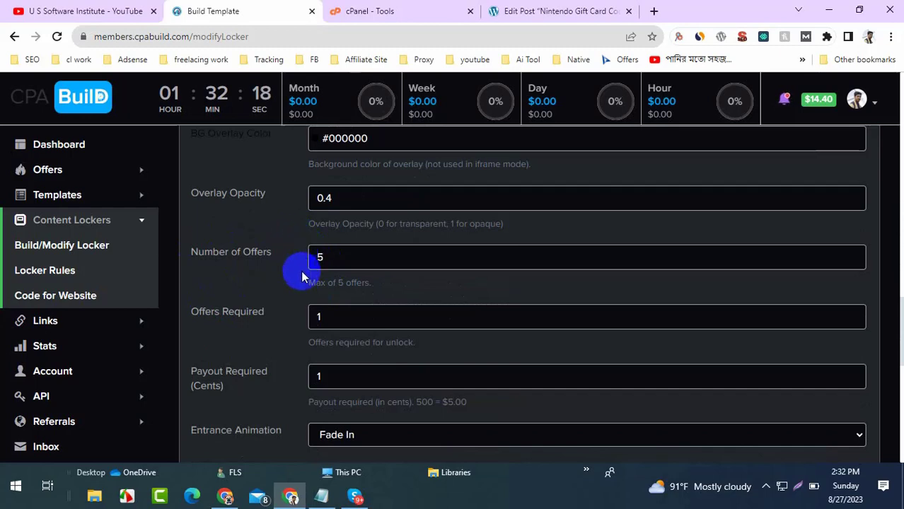
{"action": "double_click", "coordinate": [322, 316]}
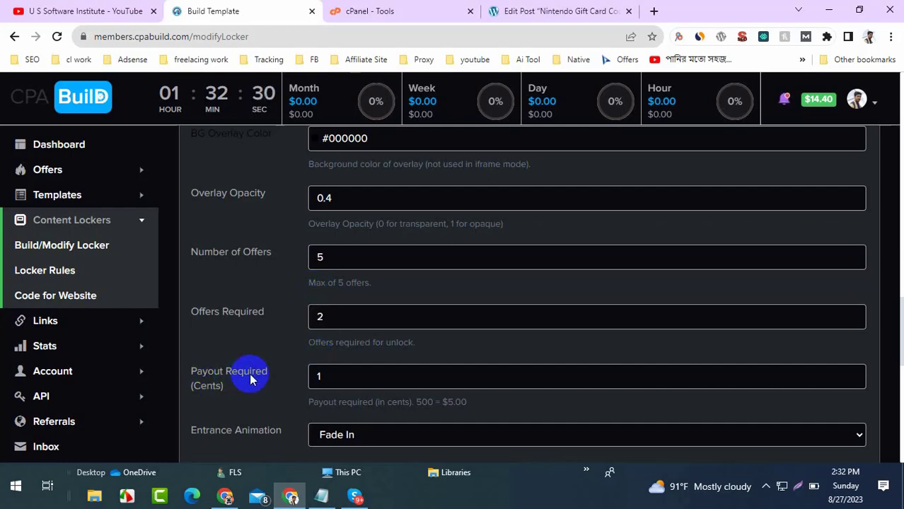
- Set the locker's required payout to 20 cents
{"action": "left_click", "coordinate": [328, 376]}
{"action": "key", "text": "BackSpace"}
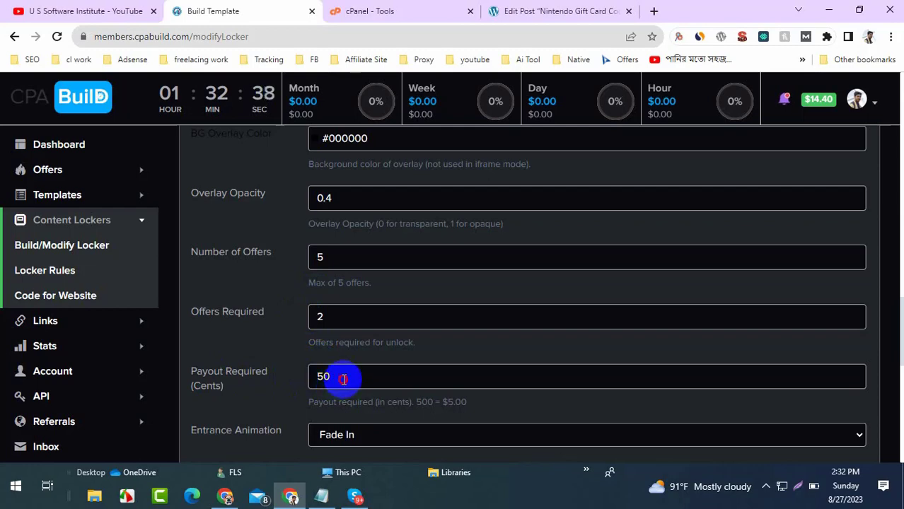
{"action": "double_click", "coordinate": [319, 376]}
{"action": "type", "text": "50"}
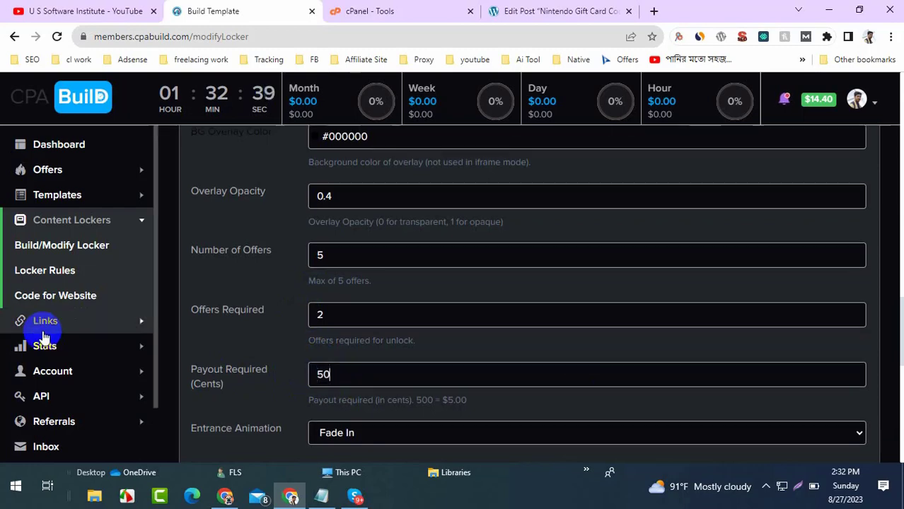
{"action": "double_click", "coordinate": [358, 382]}
{"action": "type", "text": "20"}
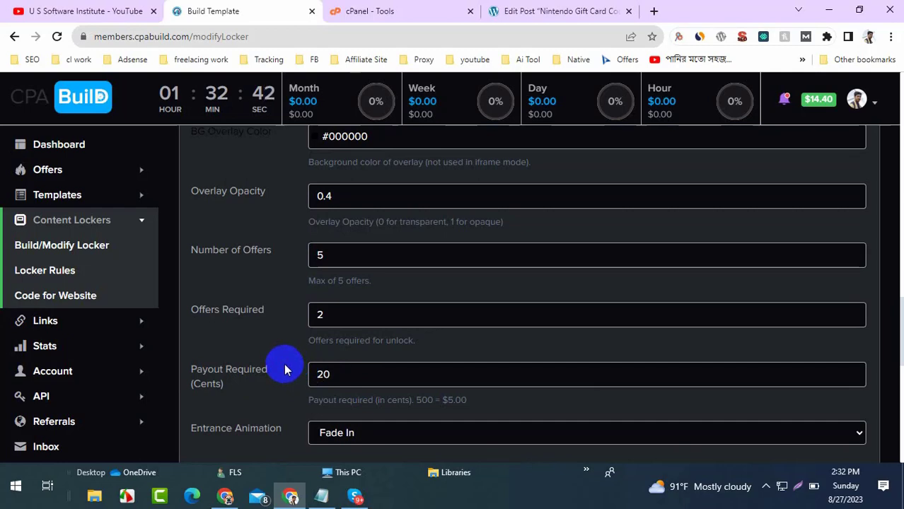
- Review the entrance animation, the action on offer completion, the redirect URL, and the right-click and escape key options
{"action": "scroll", "coordinate": [283, 363], "scroll_direction": "down", "scroll_amount": 3}
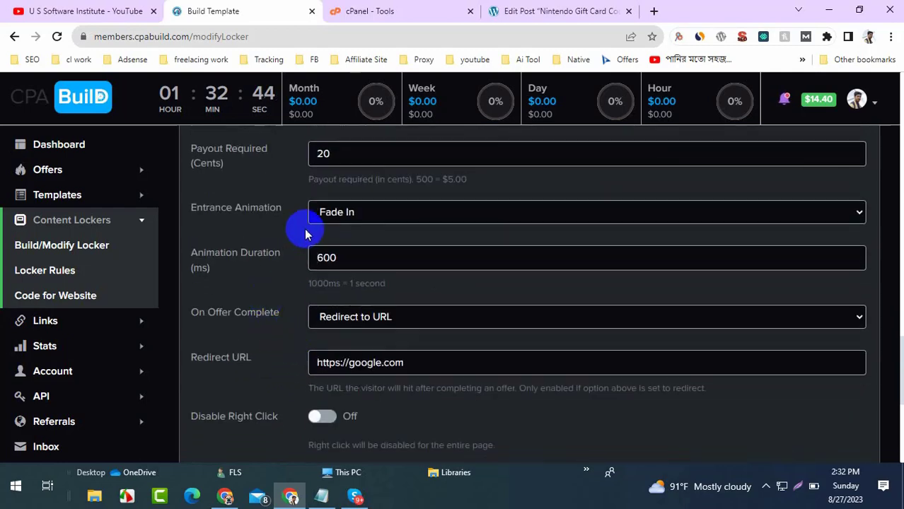
{"action": "scroll", "coordinate": [325, 255], "scroll_direction": "up", "scroll_amount": 2}
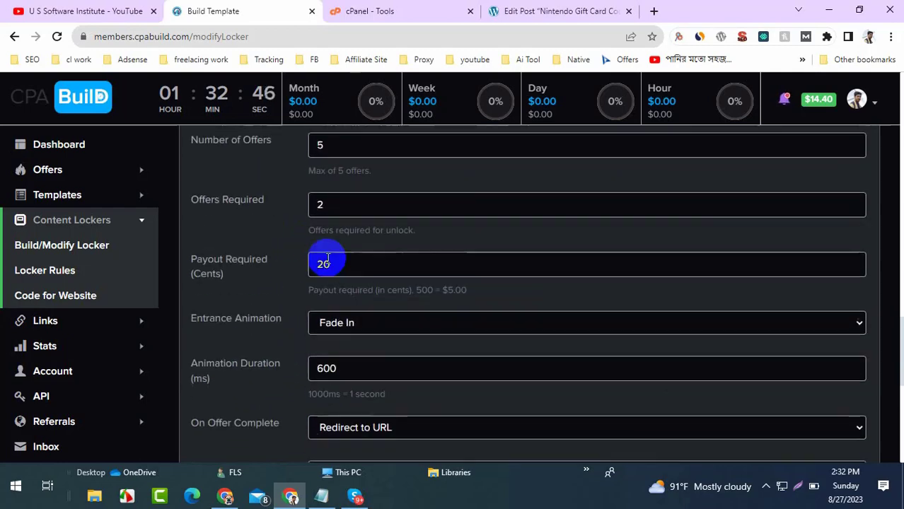
{"action": "scroll", "coordinate": [329, 285], "scroll_direction": "down", "scroll_amount": 2}
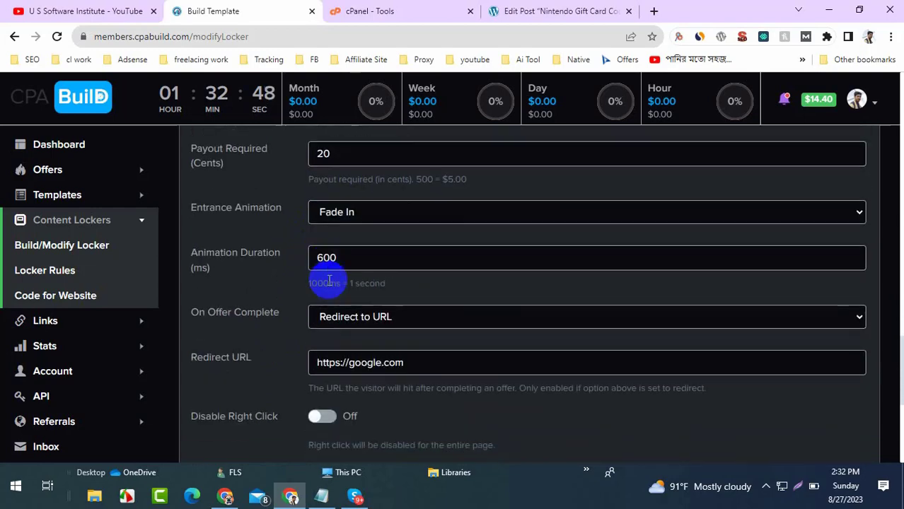
{"action": "left_click", "coordinate": [384, 318]}
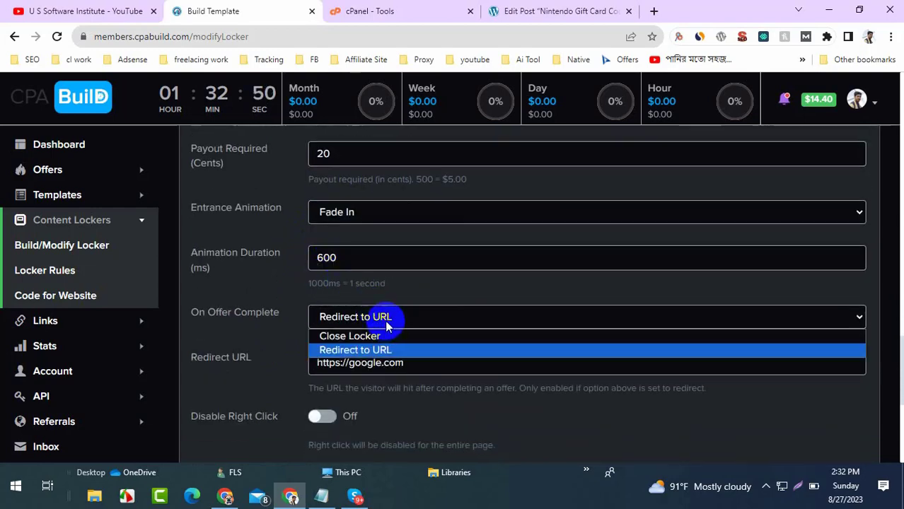
{"action": "left_click", "coordinate": [386, 316]}
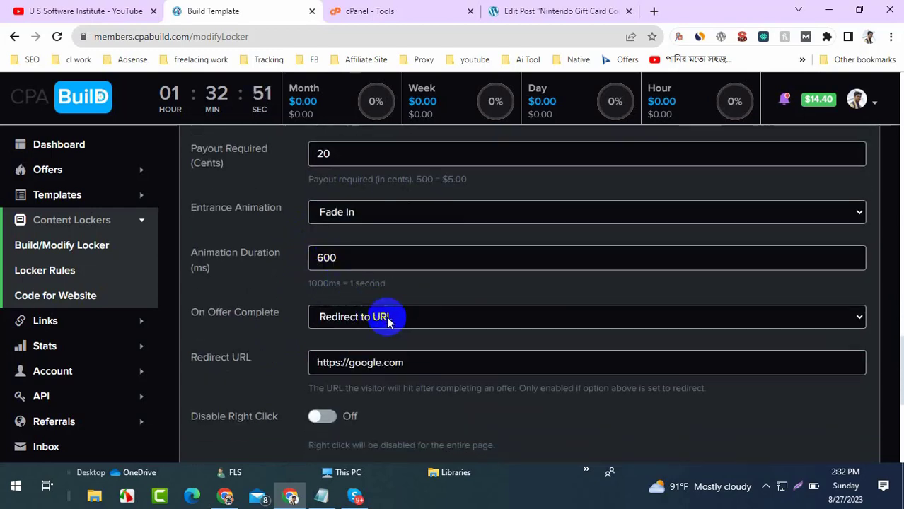
{"action": "triple_click", "coordinate": [356, 365]}
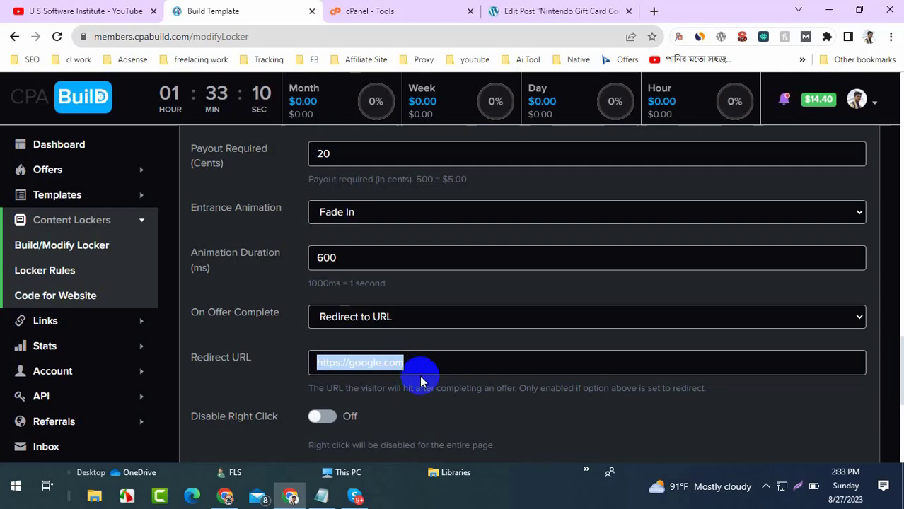
{"action": "left_click", "coordinate": [290, 350]}
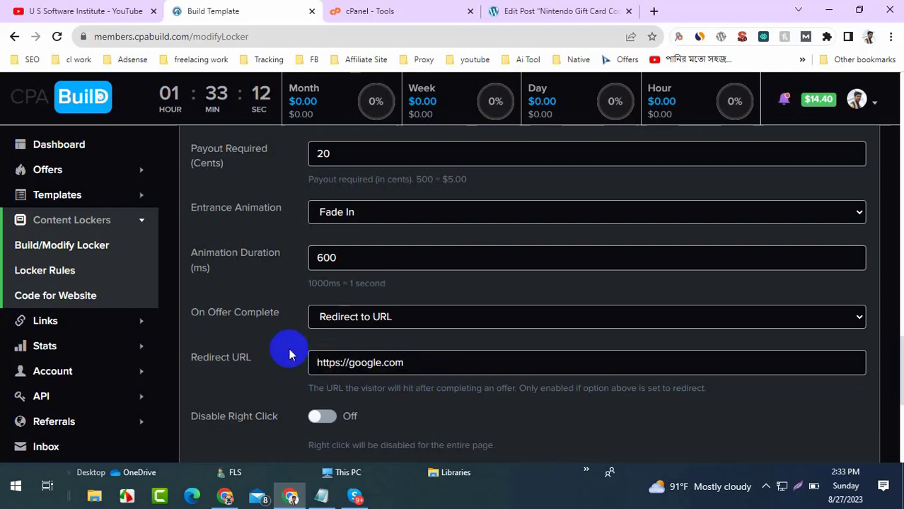
{"action": "scroll", "coordinate": [289, 354], "scroll_direction": "down", "scroll_amount": 1}
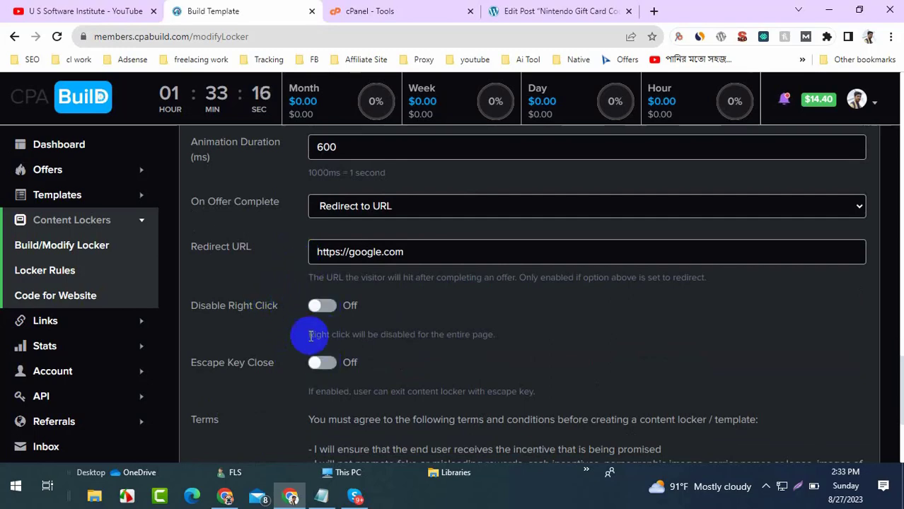
{"action": "scroll", "coordinate": [295, 338], "scroll_direction": "down", "scroll_amount": 2}
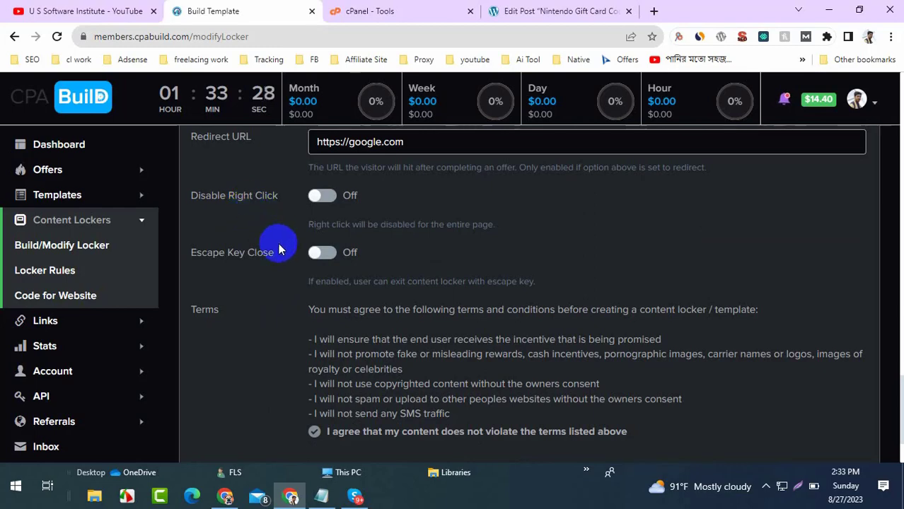
- Read the locker's terms and agree that the content does not violate them
{"action": "scroll", "coordinate": [282, 269], "scroll_direction": "down", "scroll_amount": 1}
{"action": "scroll", "coordinate": [285, 282], "scroll_direction": "down", "scroll_amount": 1}
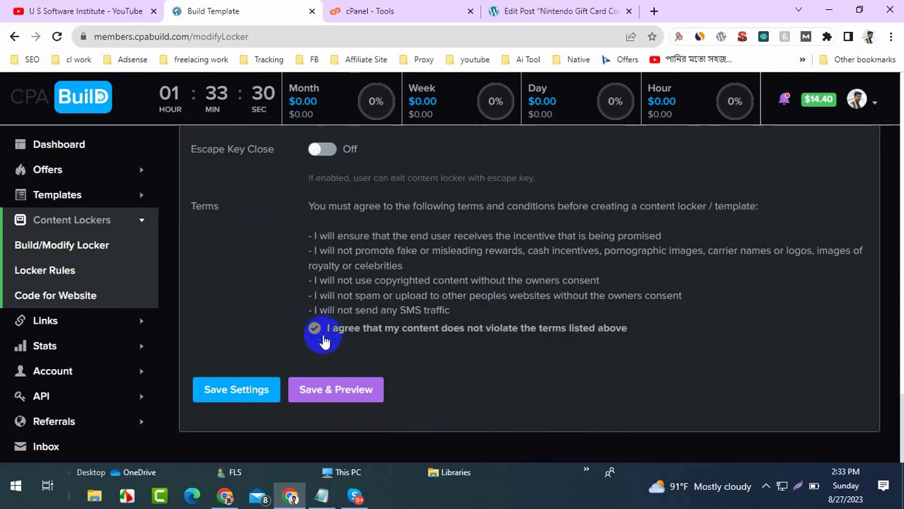
{"action": "left_click", "coordinate": [314, 329]}
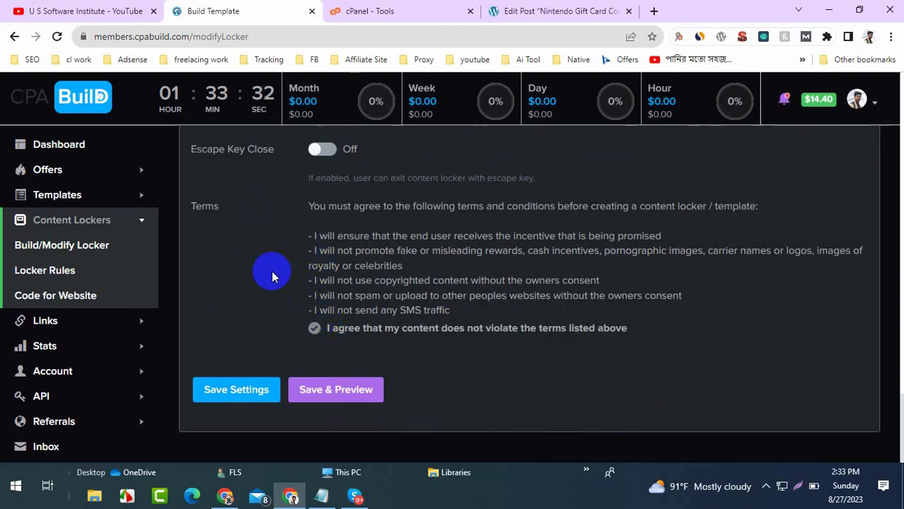
{"action": "left_click_drag", "start_coordinate": [410, 300], "coordinate": [333, 239]}
{"action": "left_click", "coordinate": [343, 262]}
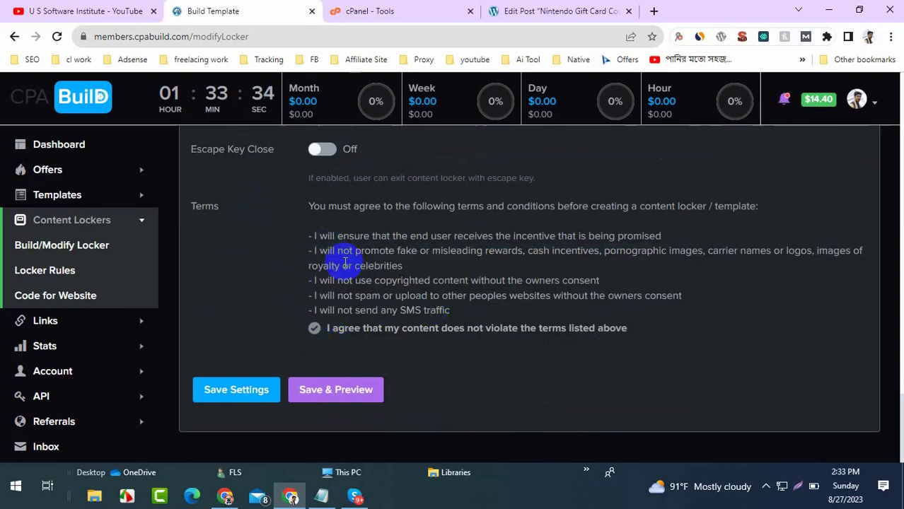
{"action": "left_click", "coordinate": [314, 330]}
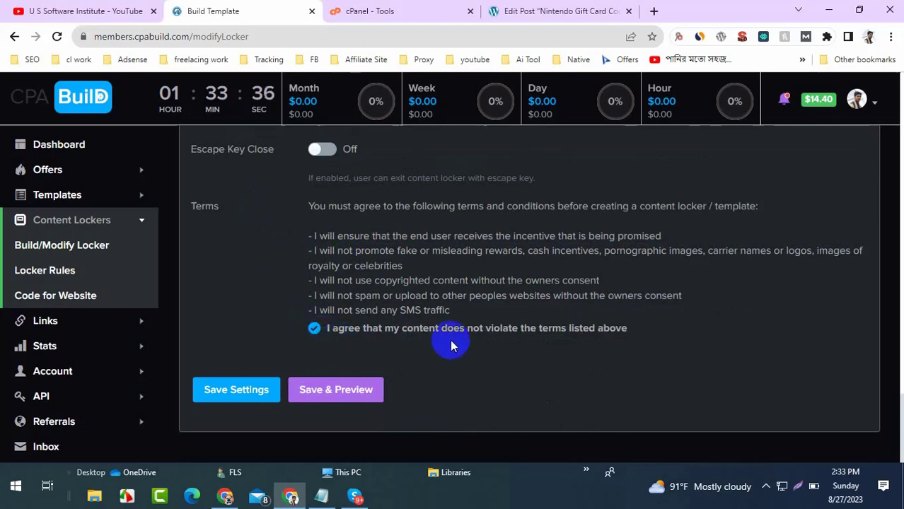
- Save the locker's settings and dismiss the confirmation message
{"action": "left_click", "coordinate": [238, 395]}
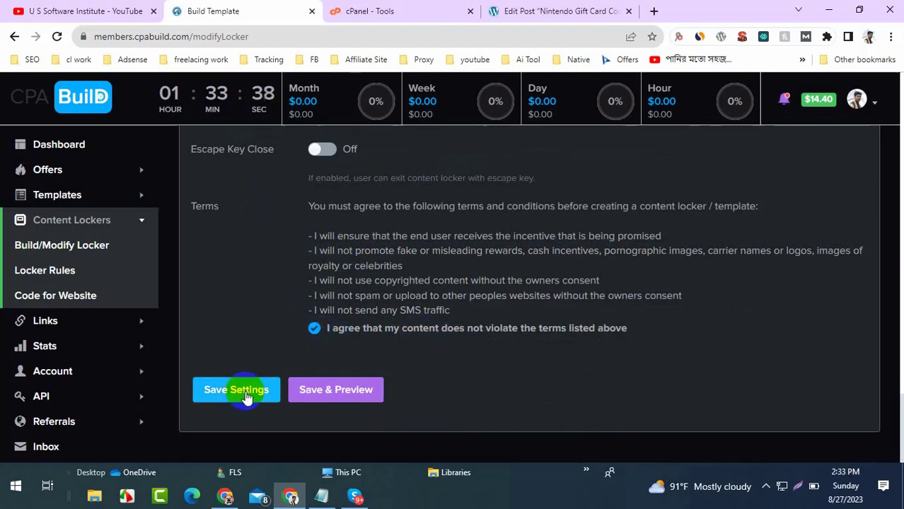
{"action": "left_click", "coordinate": [240, 393]}
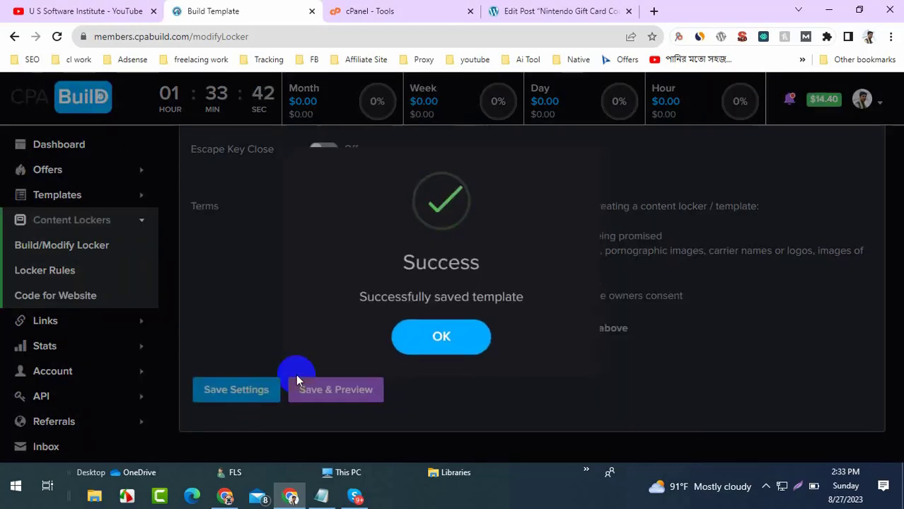
{"action": "left_click", "coordinate": [454, 339]}
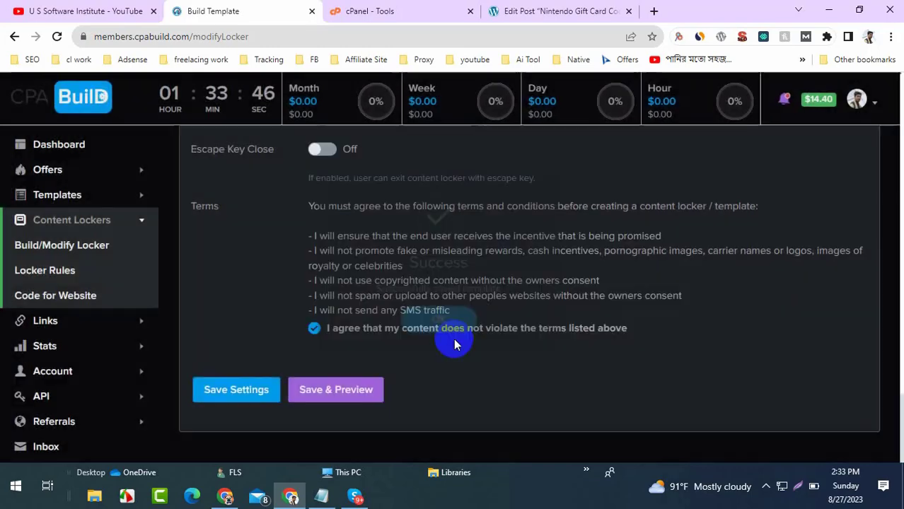
- Save and preview the locker, and open its Verify button in the preview to view the offers
{"action": "left_click", "coordinate": [248, 372]}
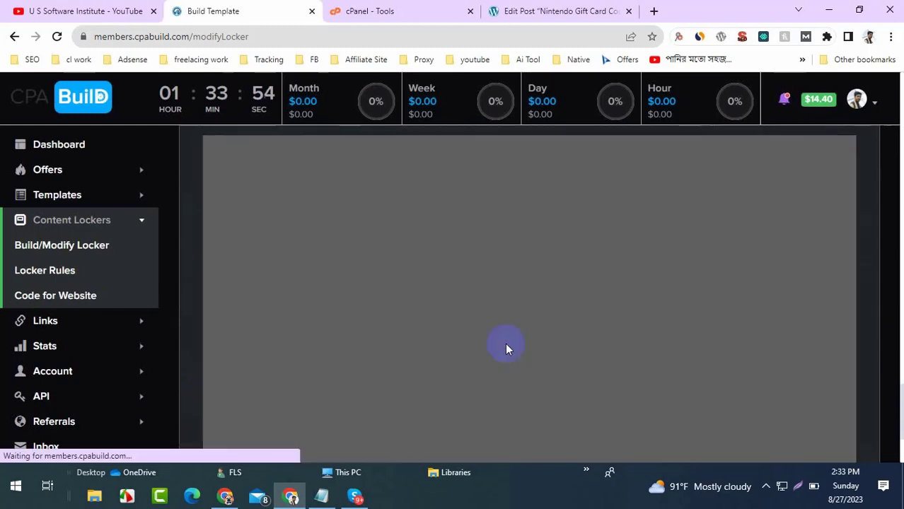
{"action": "left_click", "coordinate": [551, 352]}
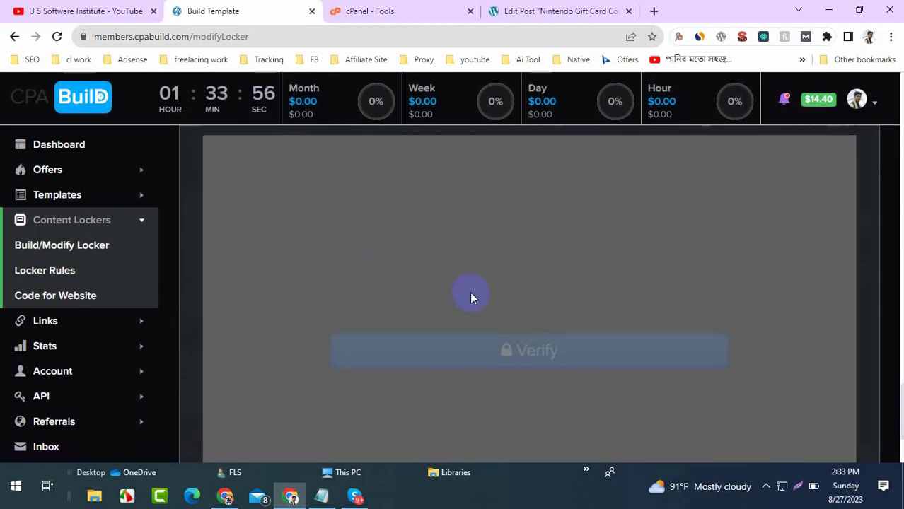
{"action": "scroll", "coordinate": [486, 403], "scroll_direction": "down", "scroll_amount": 2}
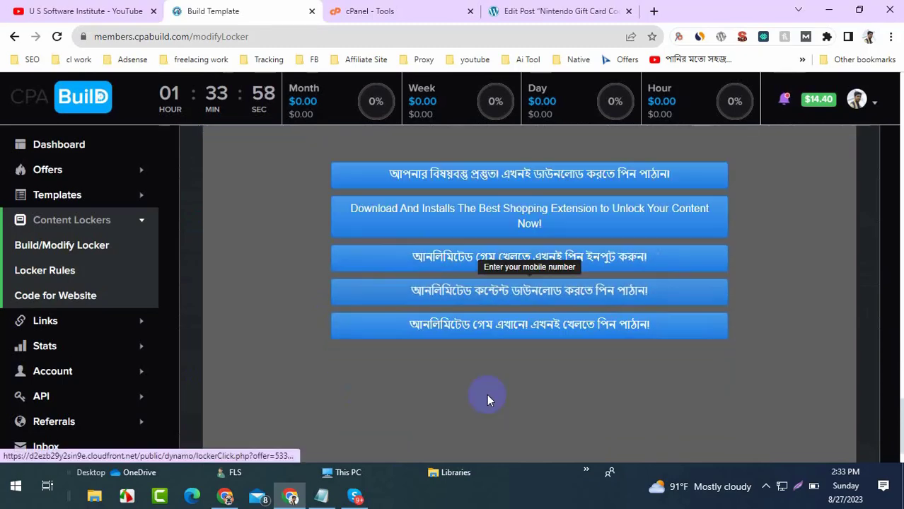
- Look back over the locker's base template, name, options, HTML, offers and payout, and check the selected modification
{"action": "scroll", "coordinate": [486, 394], "scroll_direction": "up", "scroll_amount": 3}
{"action": "scroll", "coordinate": [372, 337], "scroll_direction": "up", "scroll_amount": 15}
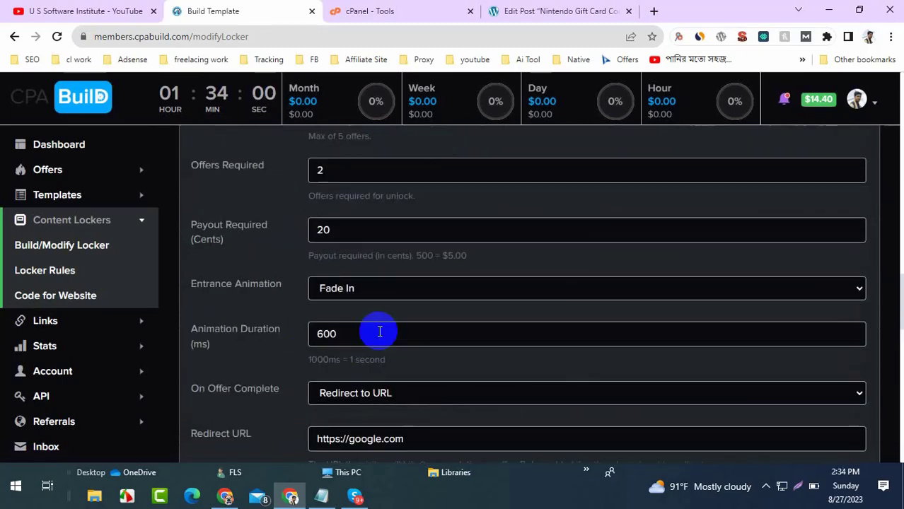
{"action": "scroll", "coordinate": [418, 366], "scroll_direction": "up", "scroll_amount": 10}
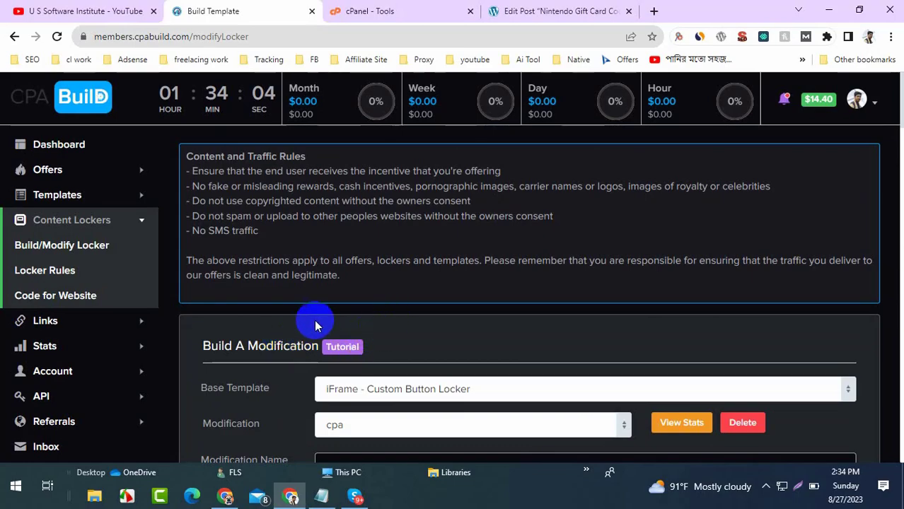
{"action": "scroll", "coordinate": [298, 322], "scroll_direction": "down", "scroll_amount": 5}
{"action": "scroll", "coordinate": [292, 338], "scroll_direction": "down", "scroll_amount": 20}
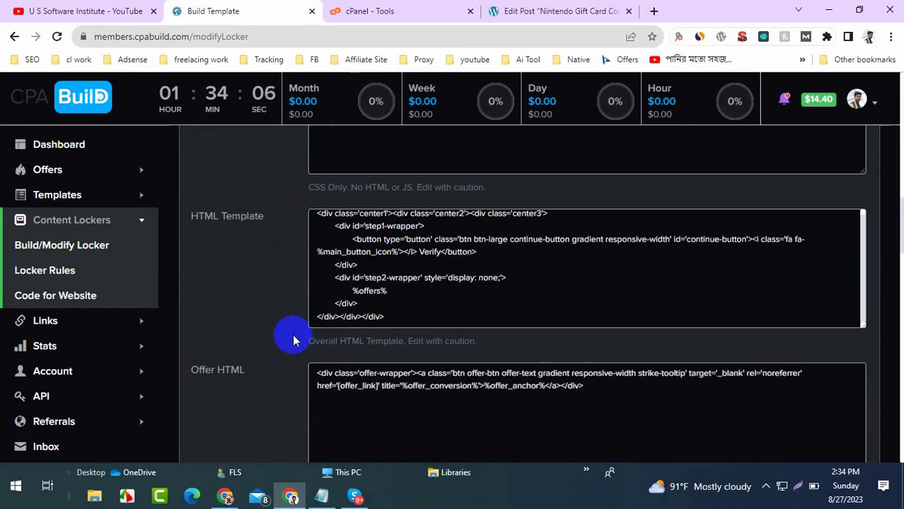
{"action": "scroll", "coordinate": [292, 340], "scroll_direction": "down", "scroll_amount": 10}
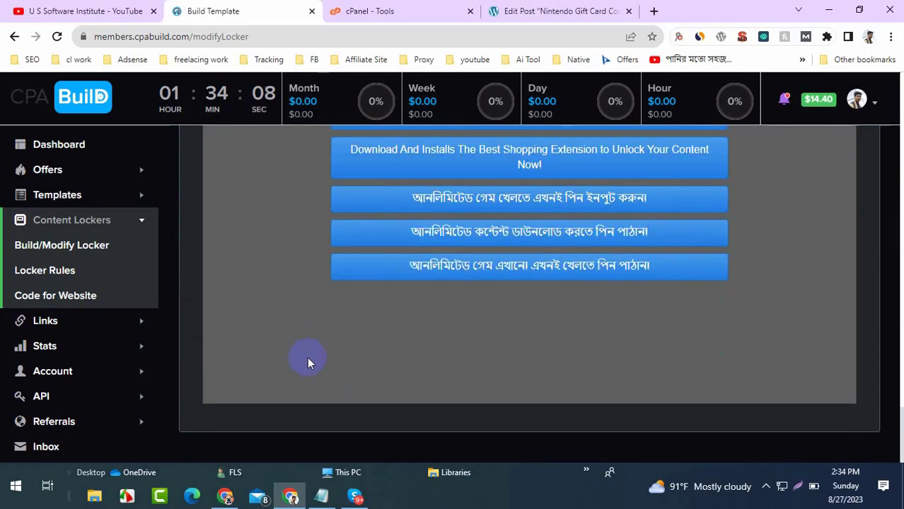
{"action": "scroll", "coordinate": [259, 349], "scroll_direction": "up", "scroll_amount": 20}
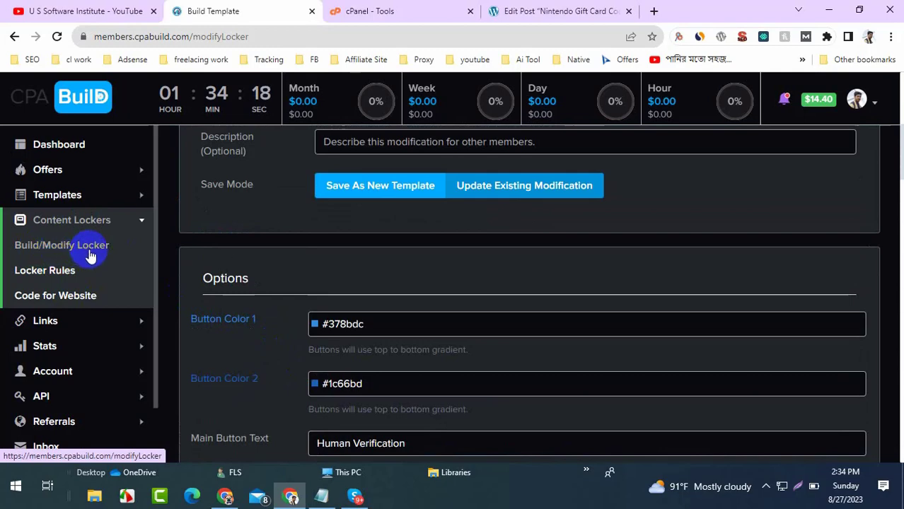
{"action": "scroll", "coordinate": [318, 236], "scroll_direction": "down", "scroll_amount": 15}
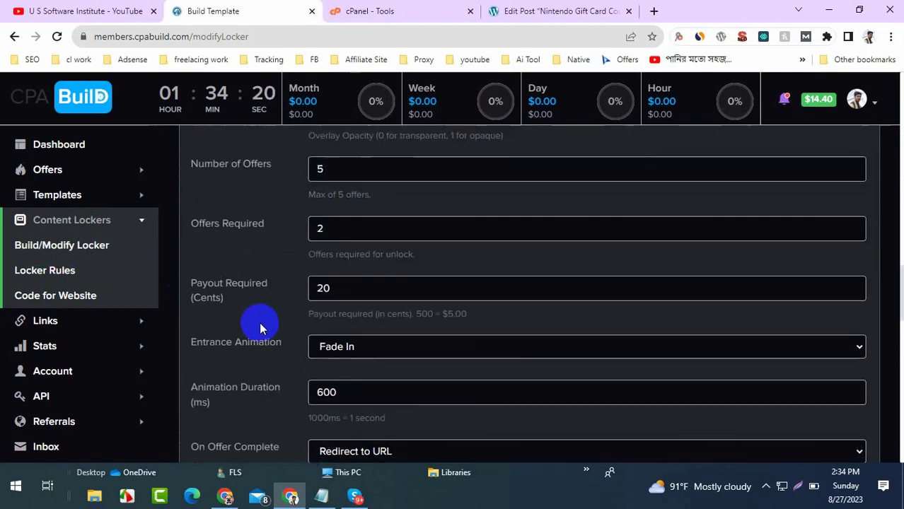
{"action": "scroll", "coordinate": [259, 322], "scroll_direction": "up", "scroll_amount": 12}
{"action": "scroll", "coordinate": [277, 350], "scroll_direction": "up", "scroll_amount": 10}
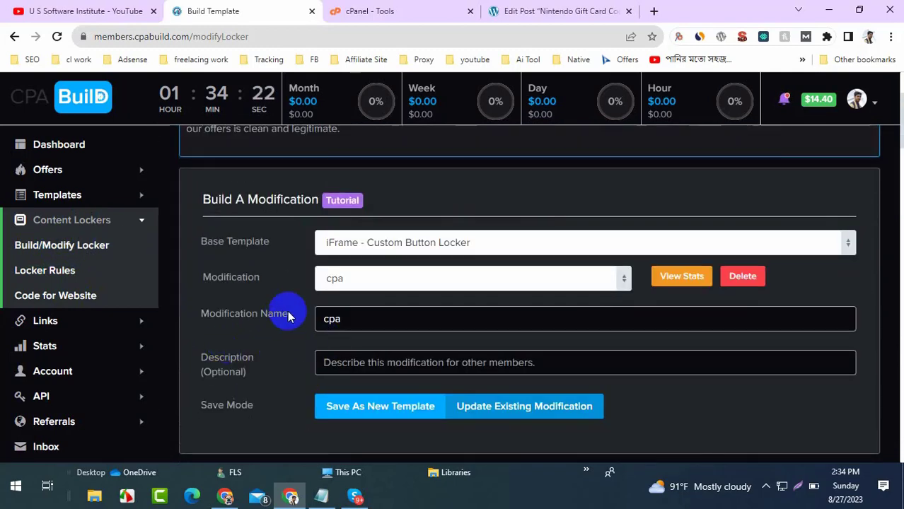
{"action": "scroll", "coordinate": [294, 303], "scroll_direction": "up", "scroll_amount": 2}
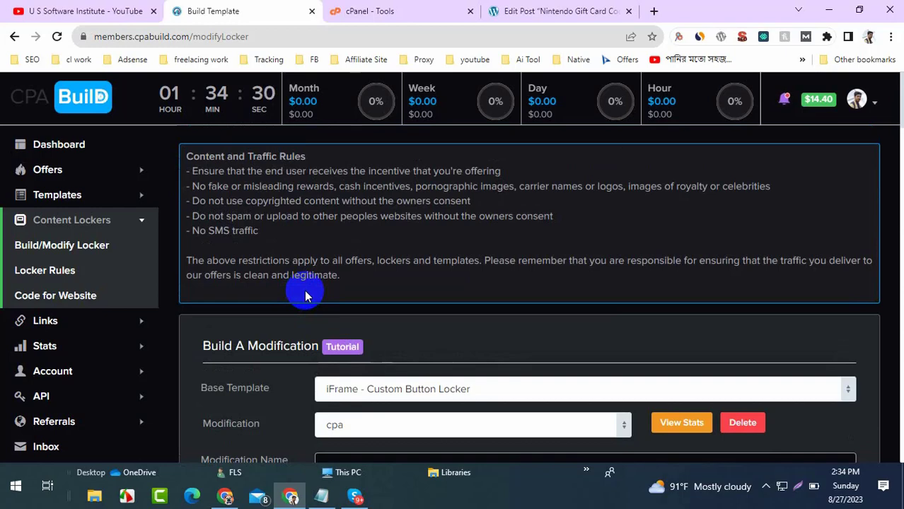
{"action": "scroll", "coordinate": [304, 290], "scroll_direction": "down", "scroll_amount": 4}
{"action": "scroll", "coordinate": [302, 292], "scroll_direction": "up", "scroll_amount": 4}
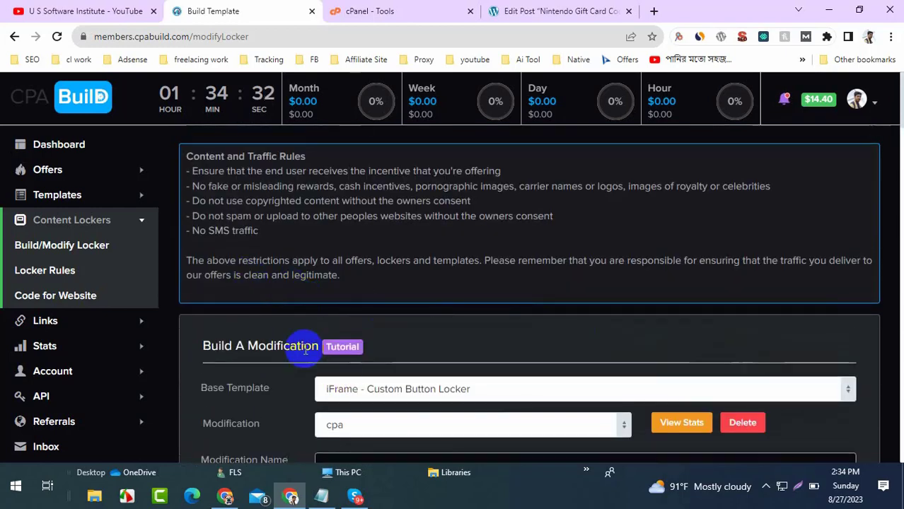
{"action": "scroll", "coordinate": [297, 347], "scroll_direction": "down", "scroll_amount": 2}
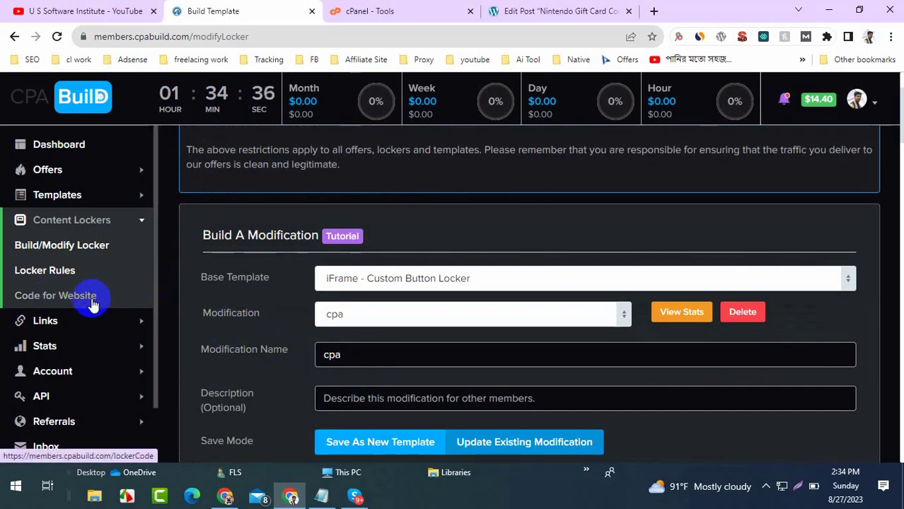
{"action": "left_click", "coordinate": [354, 319]}
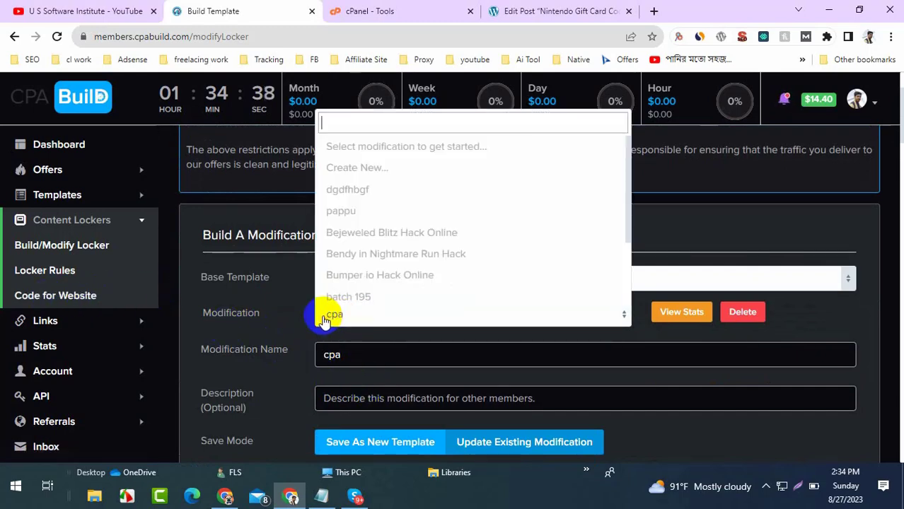
{"action": "left_click", "coordinate": [333, 316]}
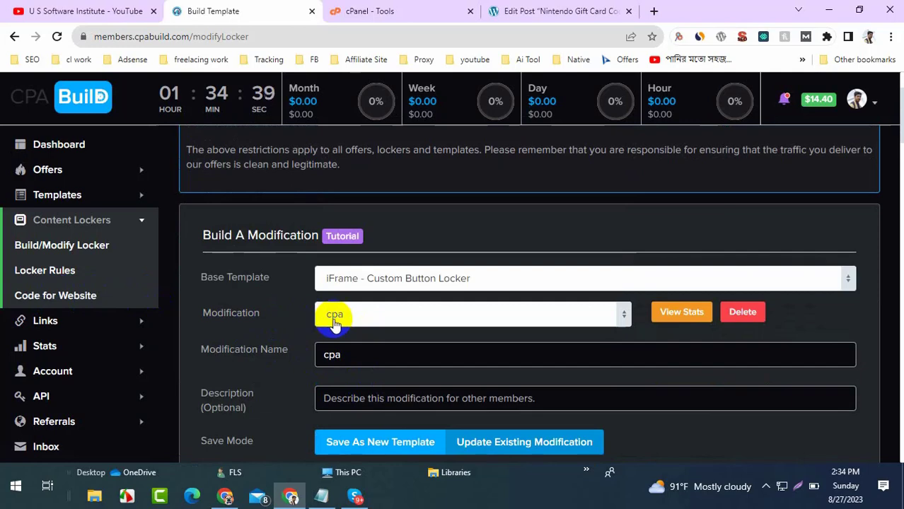
- Generate the website code for the "cpa" content locker, leaving the optional mobile locker empty
{"action": "left_click", "coordinate": [78, 299]}
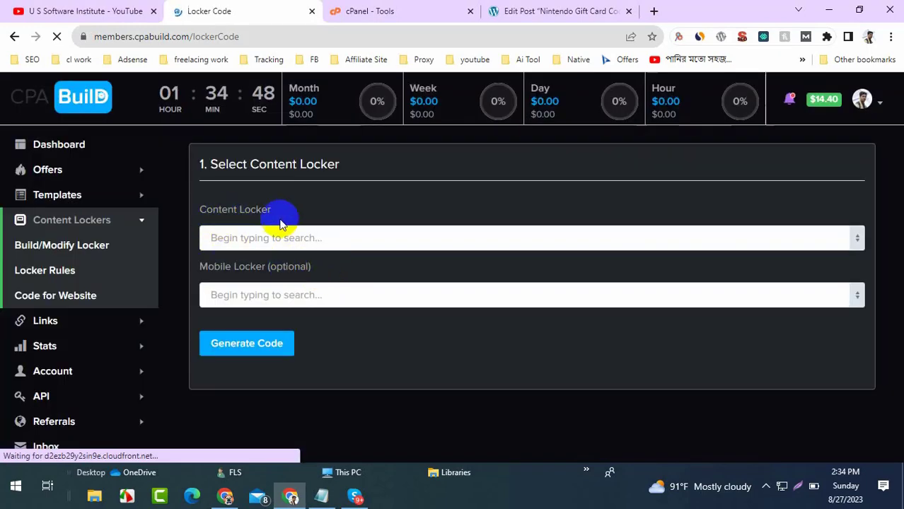
{"action": "left_click", "coordinate": [222, 240]}
{"action": "type", "text": "cpa"}
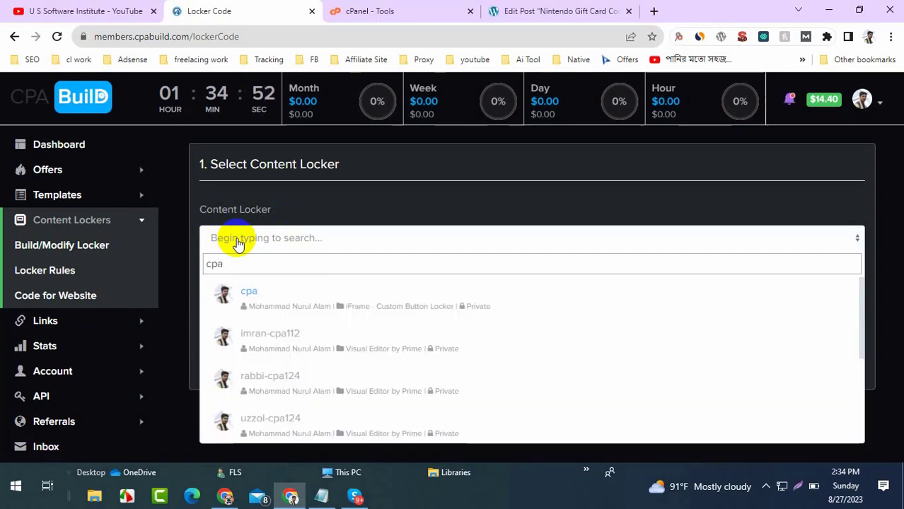
{"action": "left_click", "coordinate": [249, 297]}
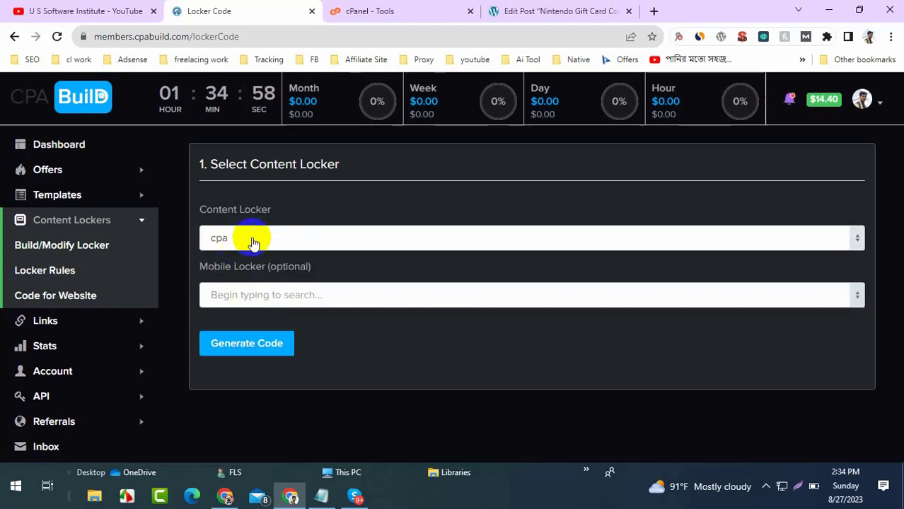
{"action": "left_click", "coordinate": [287, 346]}
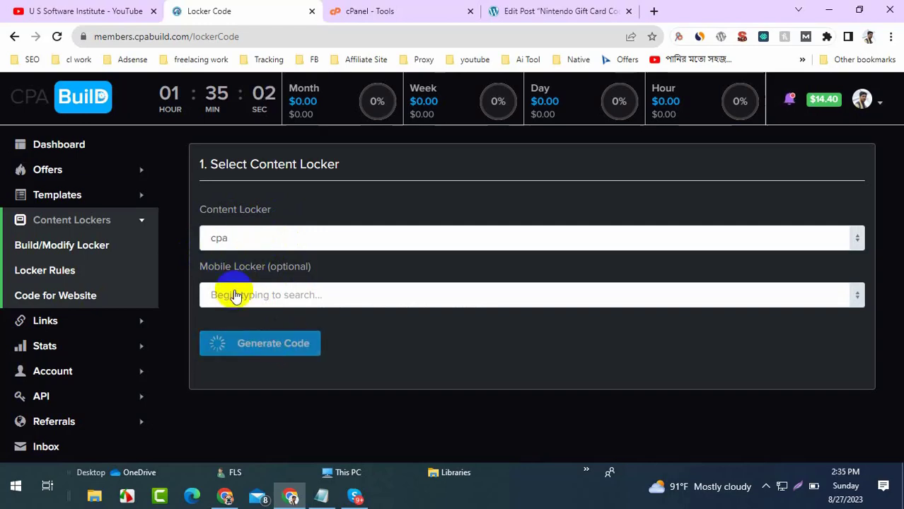
- View the Javascript, iFrame and URL (Link) versions of the generated locker code
{"action": "scroll", "coordinate": [332, 332], "scroll_direction": "down", "scroll_amount": 2}
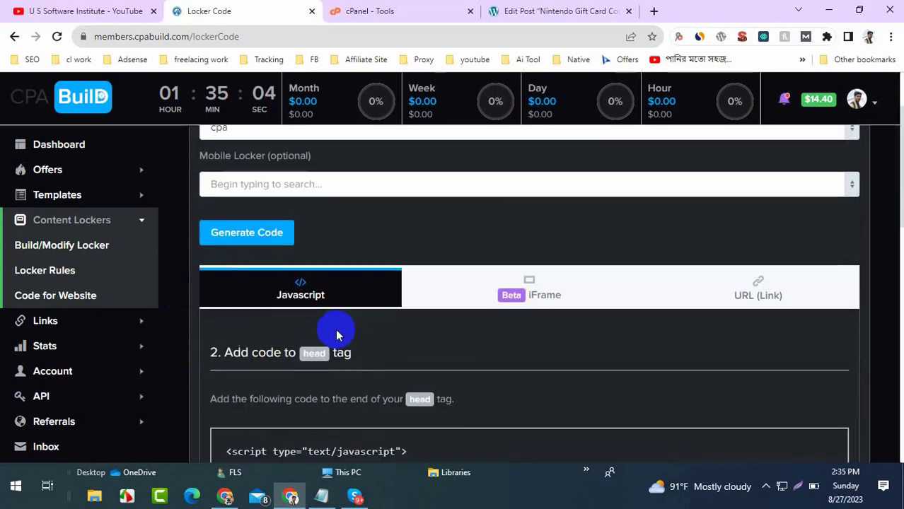
{"action": "scroll", "coordinate": [337, 335], "scroll_direction": "down", "scroll_amount": 1}
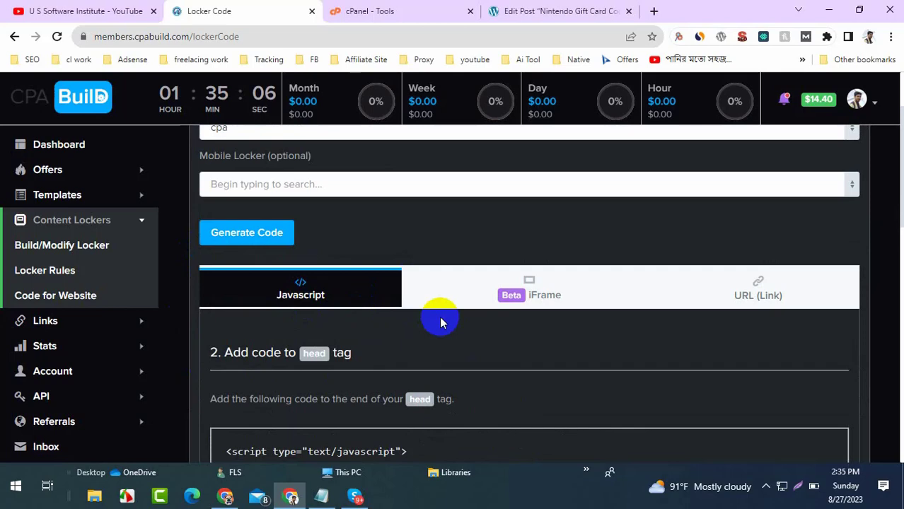
{"action": "left_click", "coordinate": [522, 283]}
{"action": "left_click", "coordinate": [697, 296]}
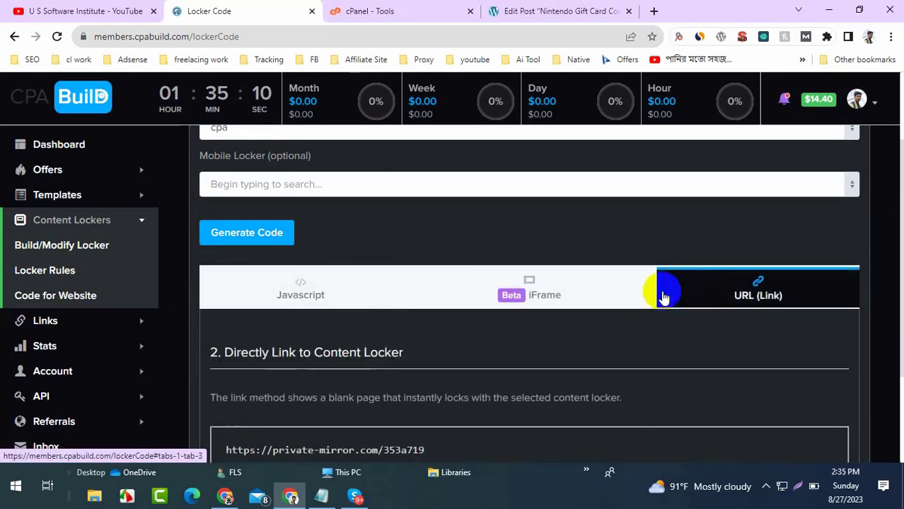
- Copy the locker's complete iFrame embed code and clear the selection
{"action": "left_click", "coordinate": [554, 292]}
{"action": "scroll", "coordinate": [563, 301], "scroll_direction": "down", "scroll_amount": 3}
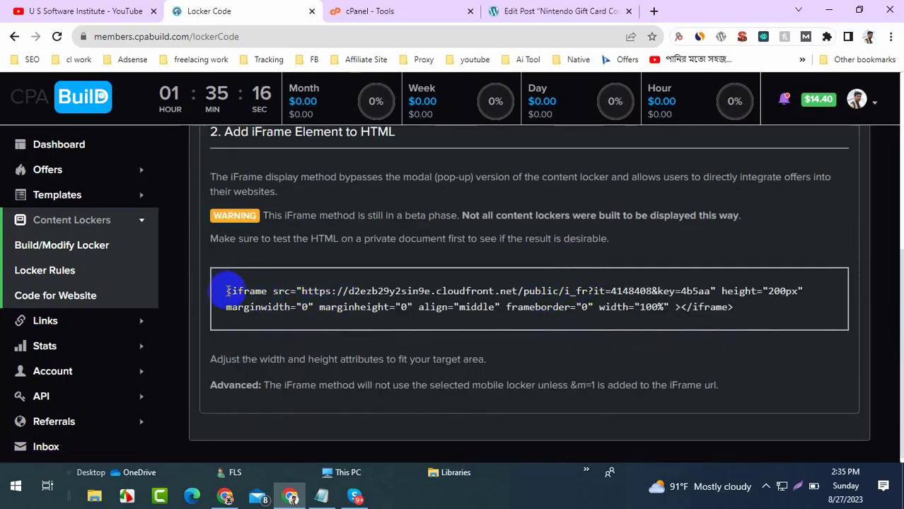
{"action": "left_click_drag", "start_coordinate": [228, 290], "coordinate": [741, 335]}
{"action": "right_click", "coordinate": [650, 305]}
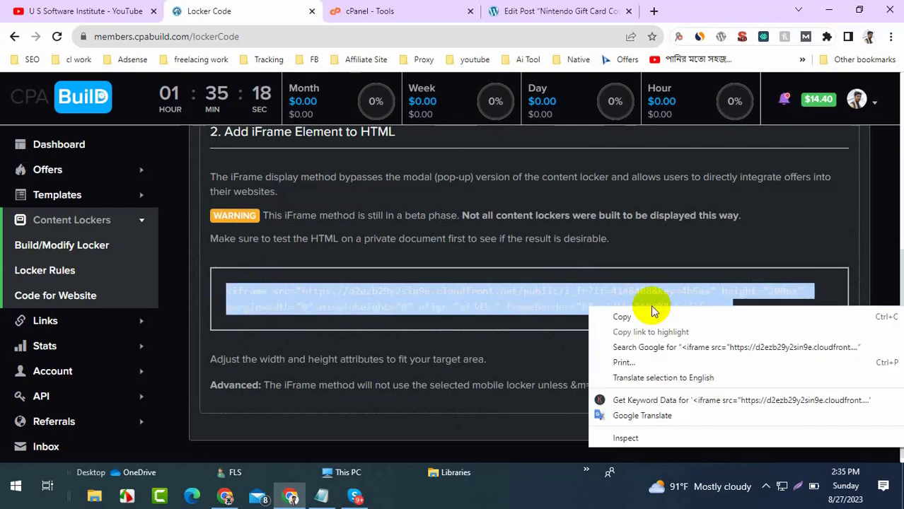
{"action": "left_click", "coordinate": [646, 315]}
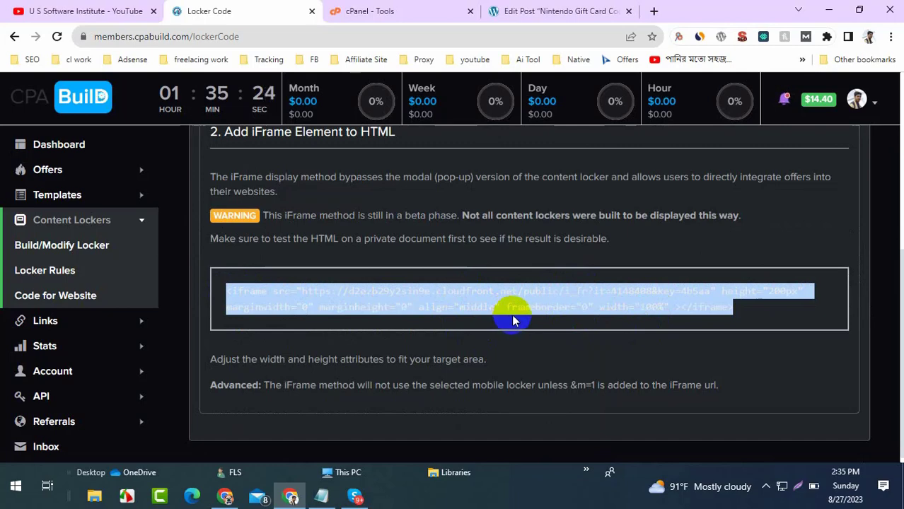
{"action": "scroll", "coordinate": [520, 319], "scroll_direction": "up", "scroll_amount": 2}
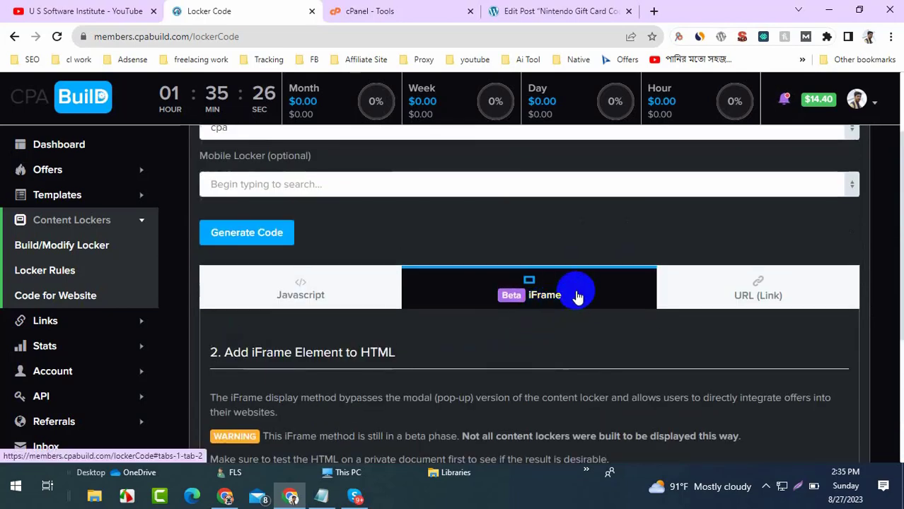
{"action": "scroll", "coordinate": [566, 297], "scroll_direction": "down", "scroll_amount": 2}
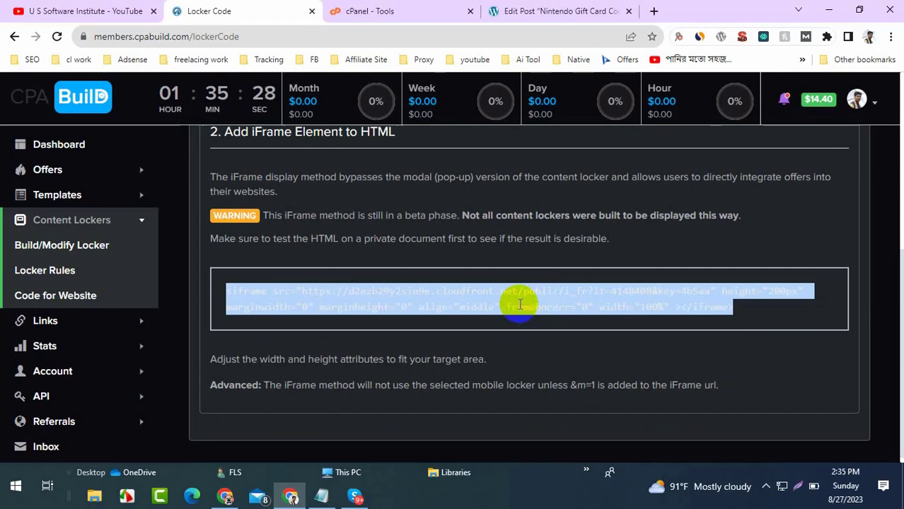
{"action": "left_click", "coordinate": [520, 303]}
- Switch to Paint and enlarge the blank canvas to about 1215 × 554 px
{"action": "left_click", "coordinate": [17, 490]}
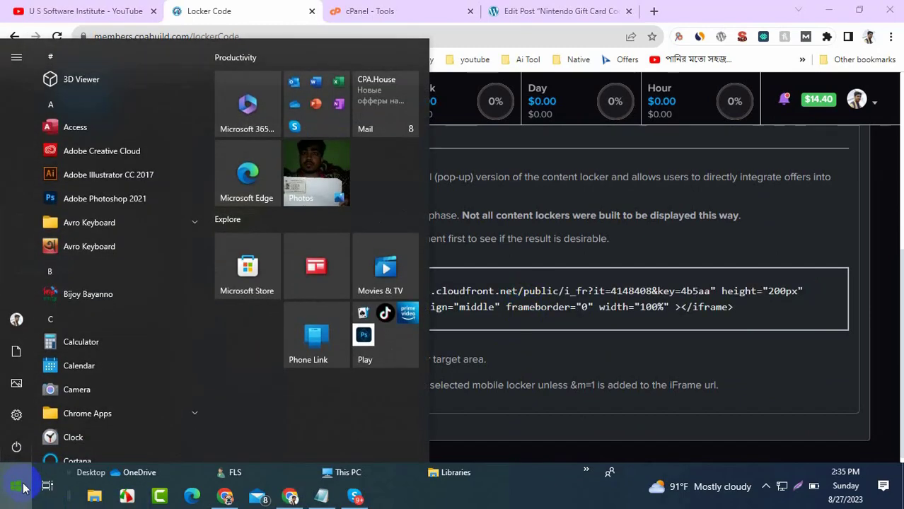
{"action": "type", "text": "pain"}
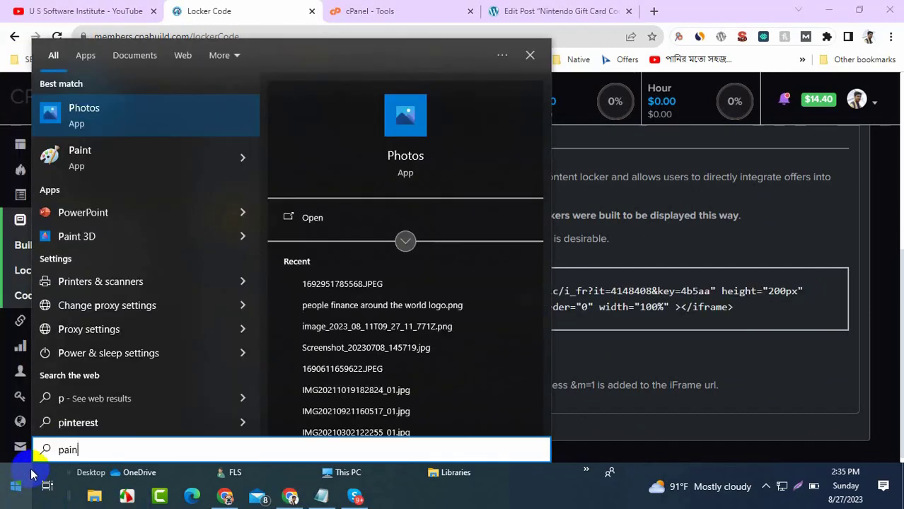
{"action": "left_click", "coordinate": [185, 117]}
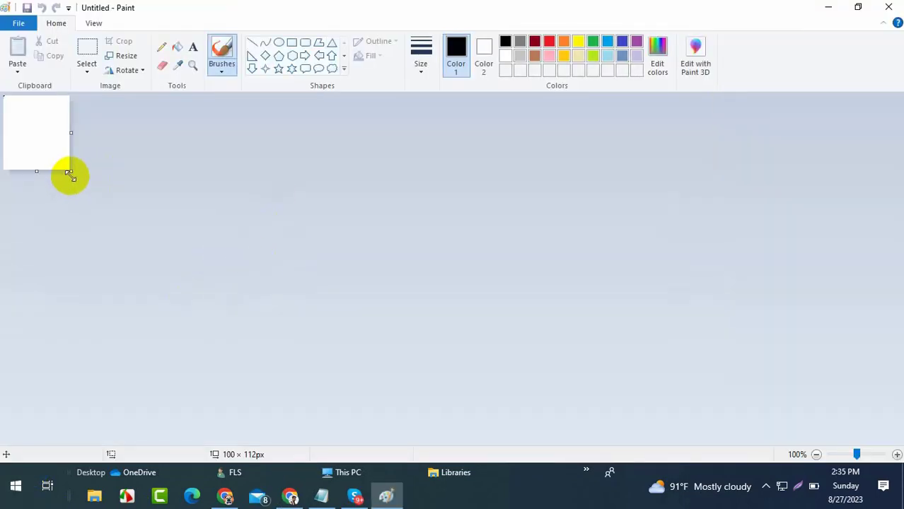
{"action": "left_click_drag", "start_coordinate": [68, 173], "coordinate": [810, 461]}
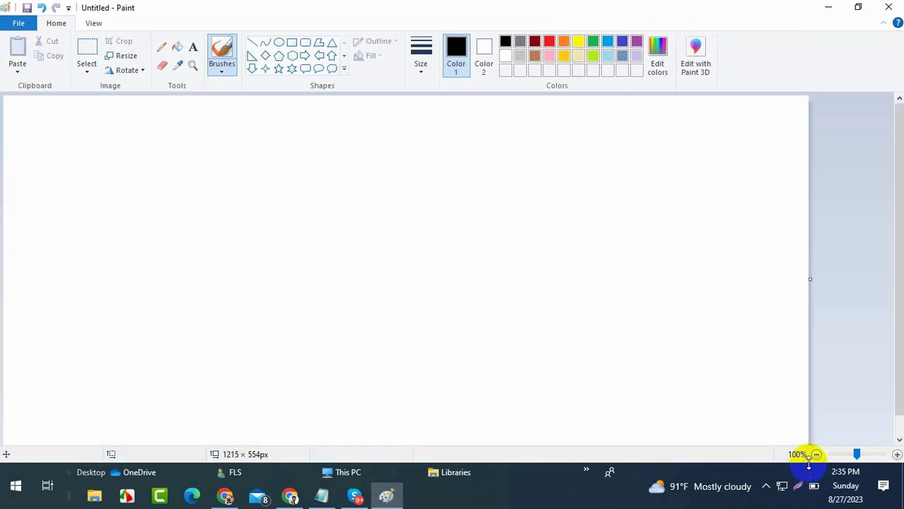
- Draw three black-outlined rectangles side by side, the rightmost about 258 × 211 px, and widen the canvas to about 1333 px
{"action": "left_click", "coordinate": [292, 44]}
{"action": "left_click_drag", "start_coordinate": [15, 213], "coordinate": [175, 333]}
{"action": "left_click_drag", "start_coordinate": [319, 202], "coordinate": [490, 335]}
{"action": "left_click", "coordinate": [586, 300]}
{"action": "mouse_move", "coordinate": [627, 201]}
{"action": "left_mouse_down"}
{"action": "mouse_move", "coordinate": [819, 343]}
{"action": "mouse_move", "coordinate": [783, 329]}
{"action": "left_mouse_up"}
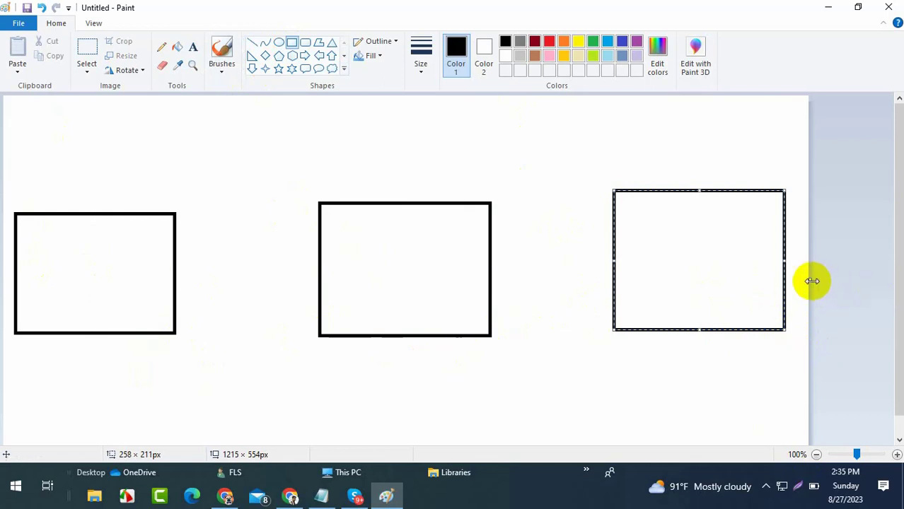
{"action": "left_click_drag", "start_coordinate": [812, 281], "coordinate": [887, 279]}
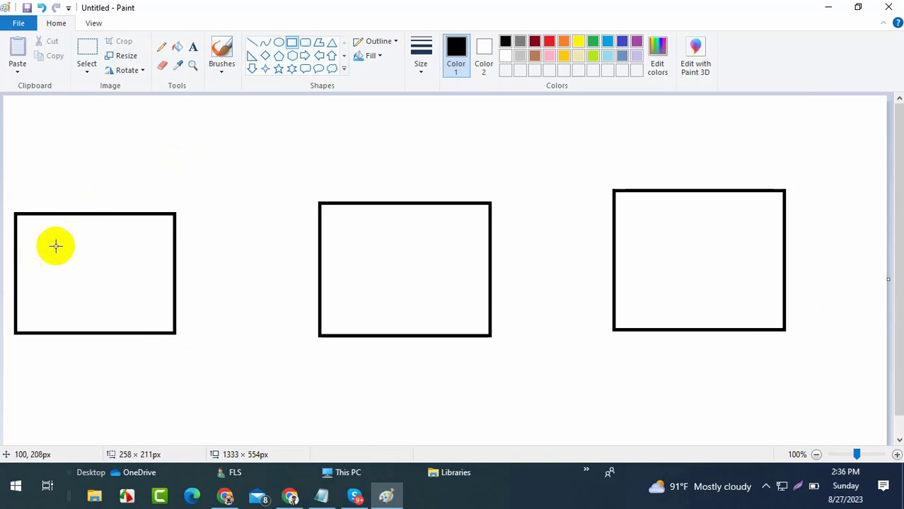
- Label the leftmost rectangle "content lockaer Code" in bold 16-point Arial Black text
{"action": "left_click", "coordinate": [193, 49]}
{"action": "left_click", "coordinate": [38, 278]}
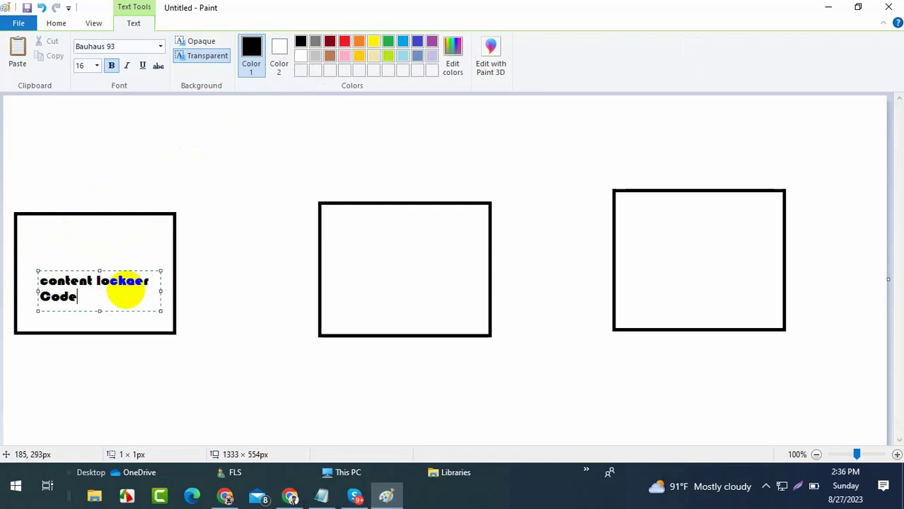
{"action": "left_click_drag", "start_coordinate": [135, 305], "coordinate": [4, 282]}
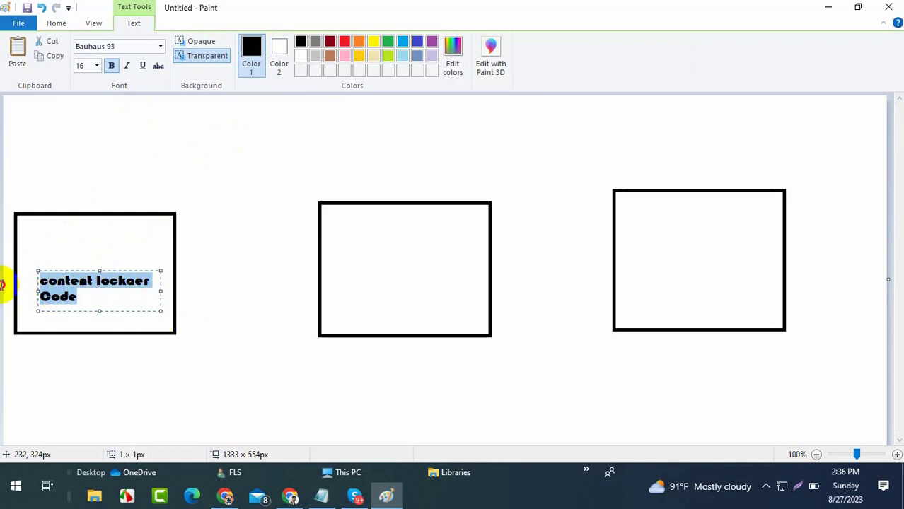
{"action": "left_click", "coordinate": [153, 46]}
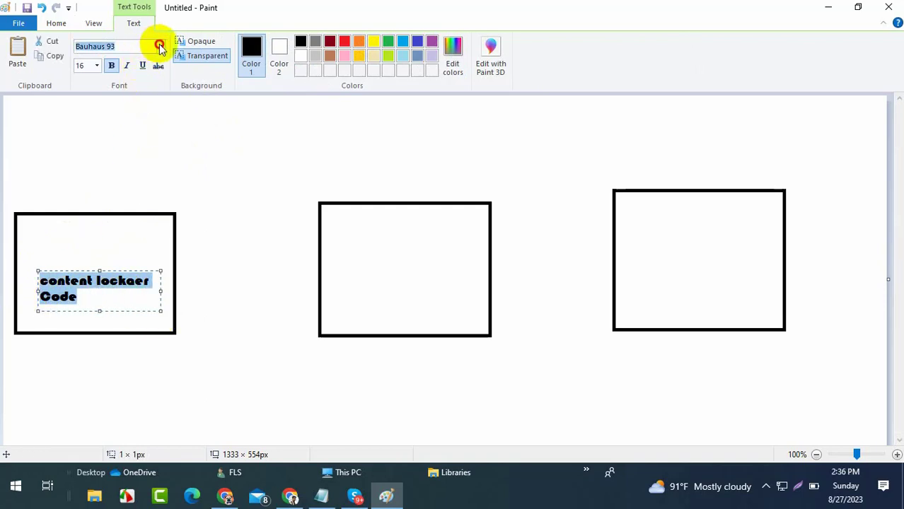
{"action": "left_click", "coordinate": [160, 45]}
{"action": "left_click", "coordinate": [120, 141]}
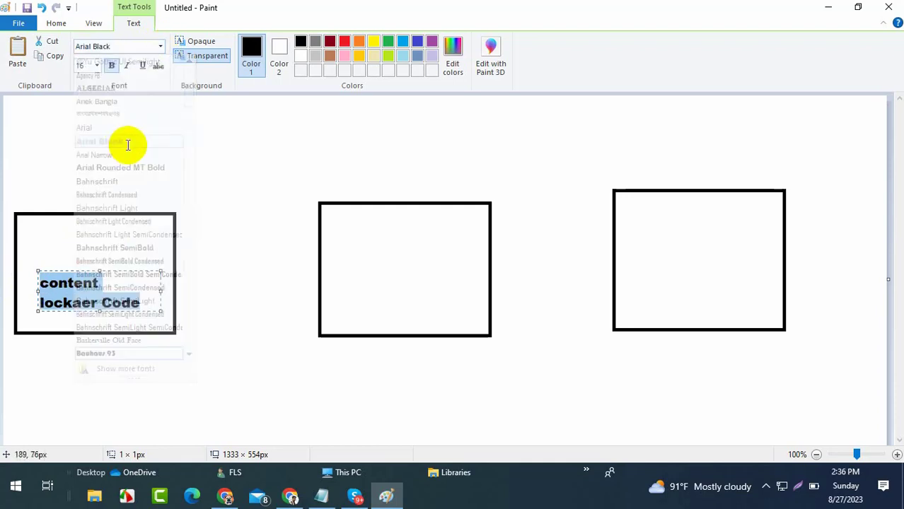
{"action": "left_click", "coordinate": [130, 248]}
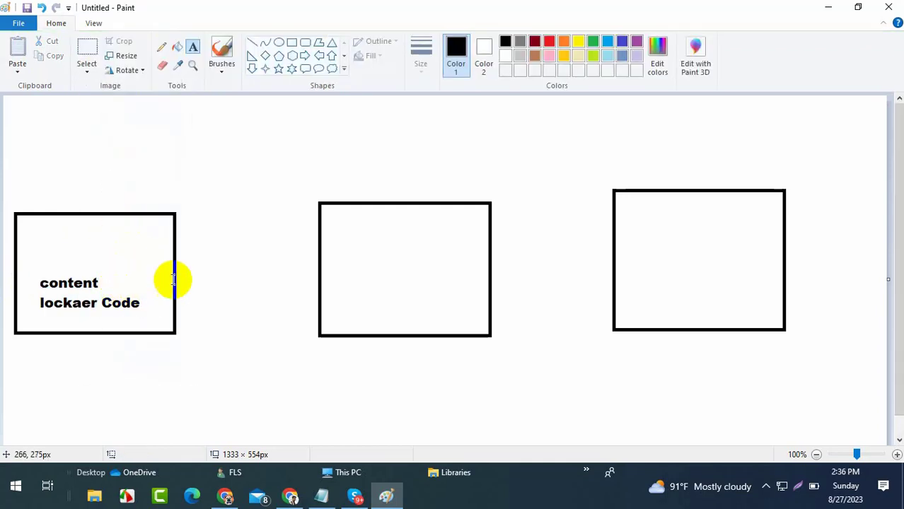
- Draw a black-outlined right-pointing arrow from the content locker rectangle to the middle rectangle
{"action": "left_click", "coordinate": [305, 56]}
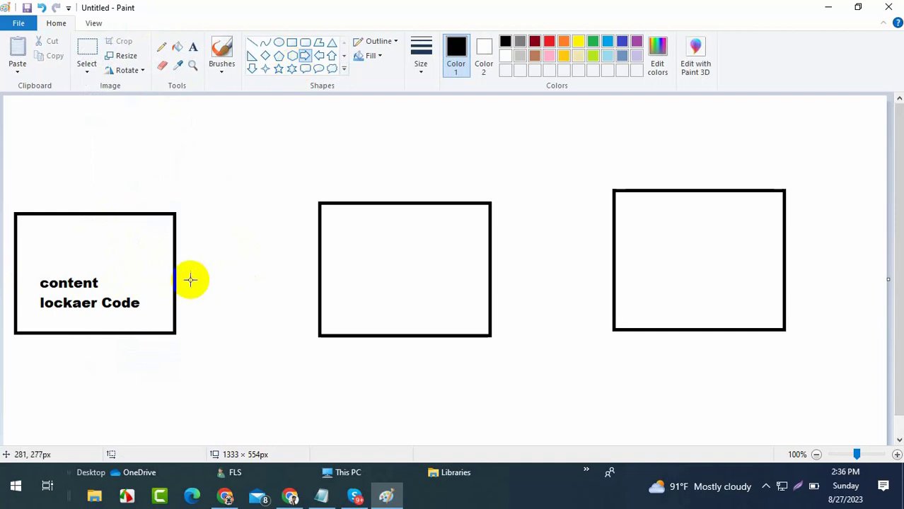
{"action": "left_click_drag", "start_coordinate": [176, 253], "coordinate": [317, 310]}
{"action": "left_click", "coordinate": [353, 283]}
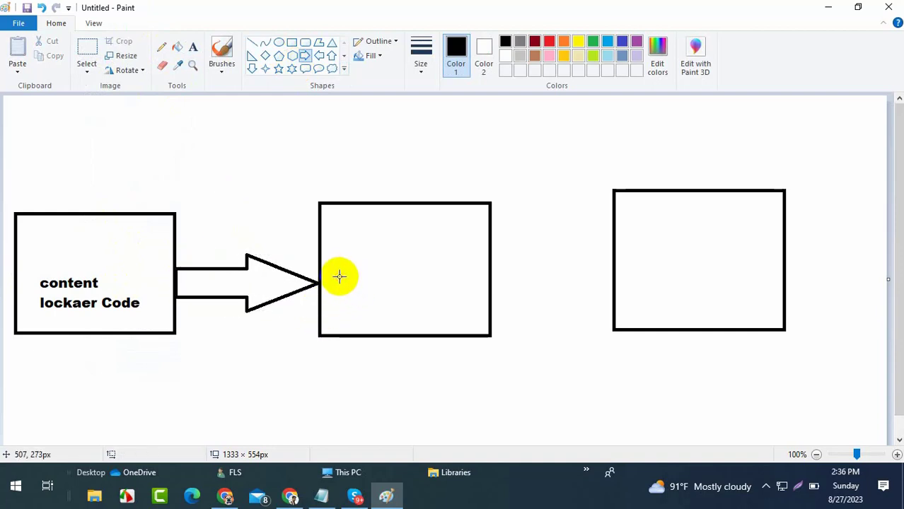
- Label the middle rectangle "Landing Page" and the rightmost rectangle "Website post"
{"action": "left_click", "coordinate": [193, 47]}
{"action": "left_click", "coordinate": [330, 257]}
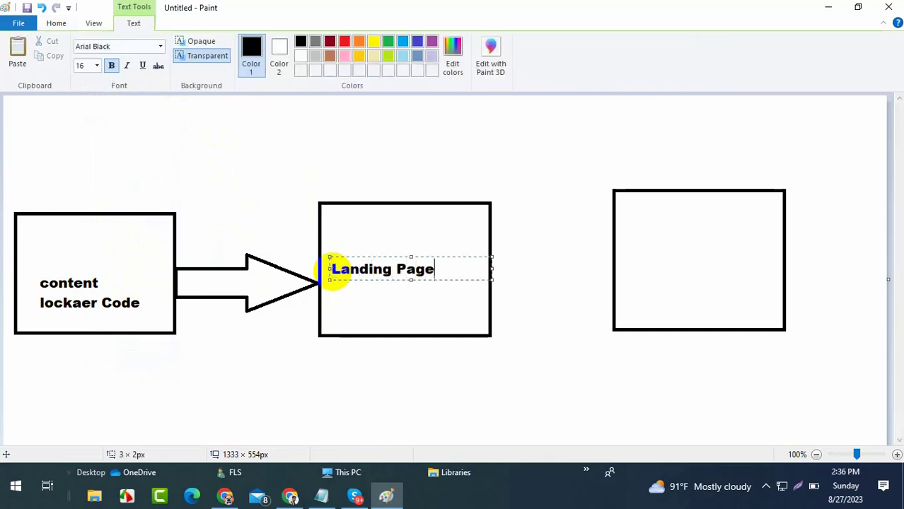
{"action": "type", "text": "Landing Page"}
{"action": "left_click", "coordinate": [579, 258]}
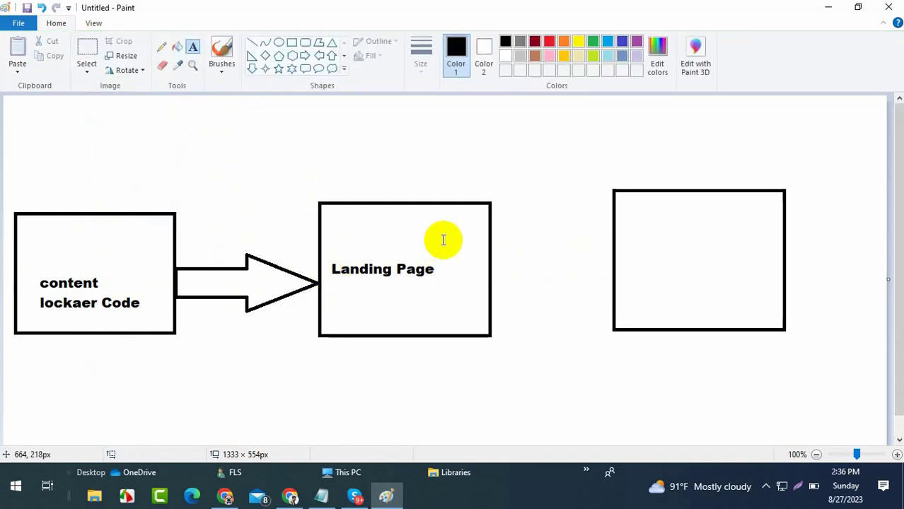
{"action": "left_click", "coordinate": [629, 247]}
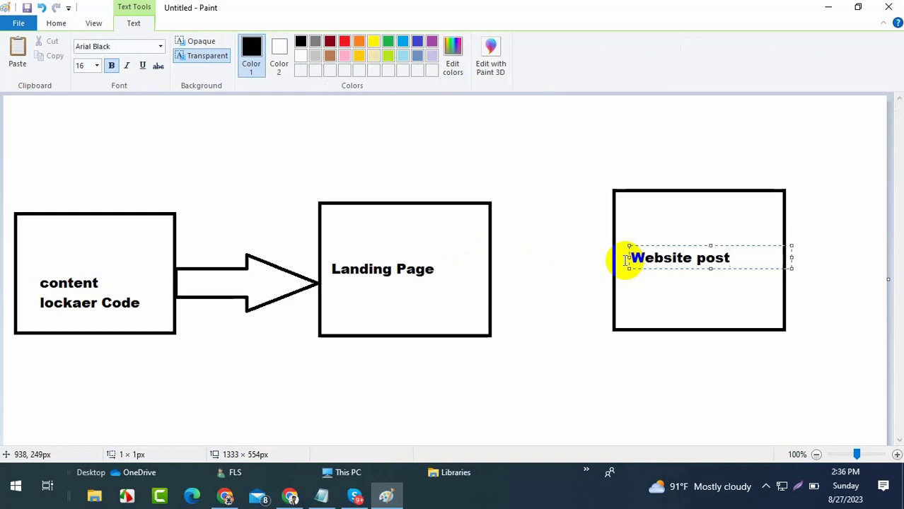
{"action": "left_click", "coordinate": [735, 347]}
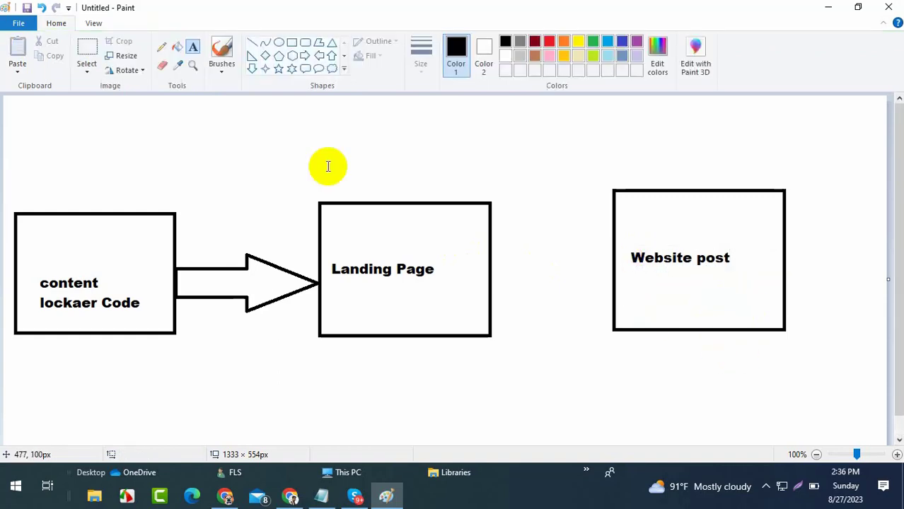
- Draw a right-pointing arrow from the "Landing Page" rectangle to the "Website post" rectangle
{"action": "left_click", "coordinate": [305, 55]}
{"action": "left_click_drag", "start_coordinate": [495, 250], "coordinate": [610, 308]}
{"action": "left_click", "coordinate": [556, 356]}
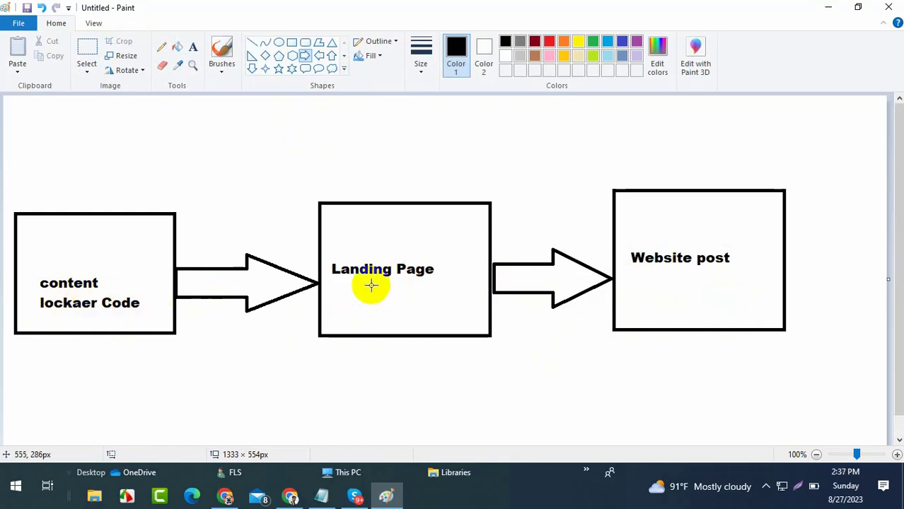
- Switch to Chrome and view the open cPanel tools page and the Nintendo gift card post in the WordPress editor
{"action": "left_click", "coordinate": [827, 8]}
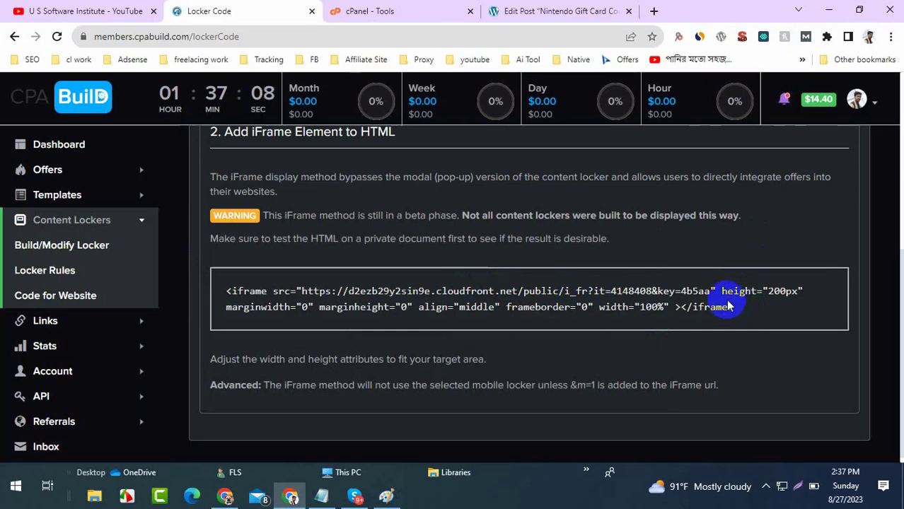
{"action": "left_click", "coordinate": [414, 22]}
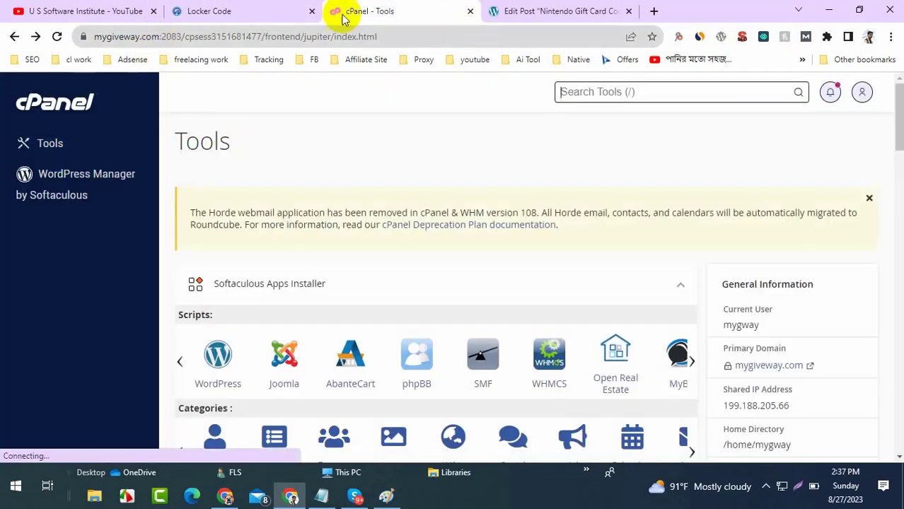
{"action": "key", "text": "ctrl+Tab"}
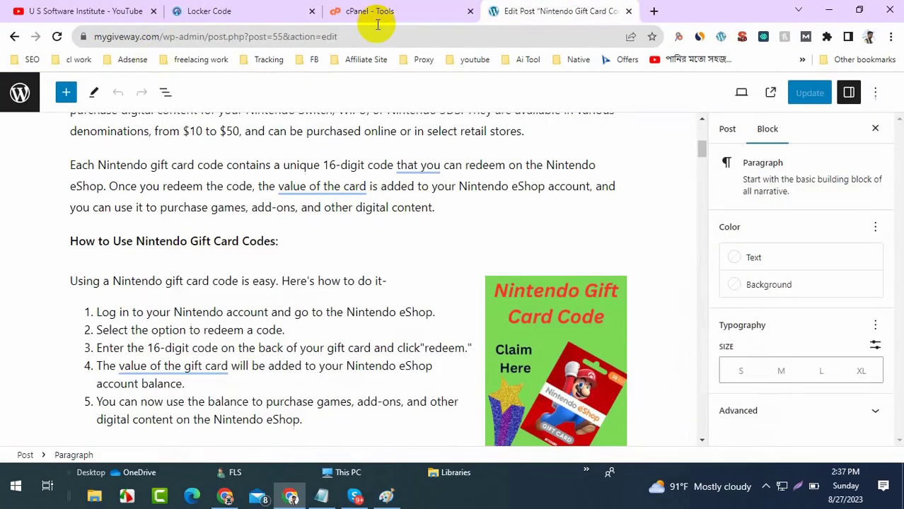
- Open the mygiveway.com home page in a separate tab and look through its gift card and game posts
{"action": "left_click", "coordinate": [152, 40]}
{"action": "left_click_drag", "start_coordinate": [152, 39], "coordinate": [658, 6]}
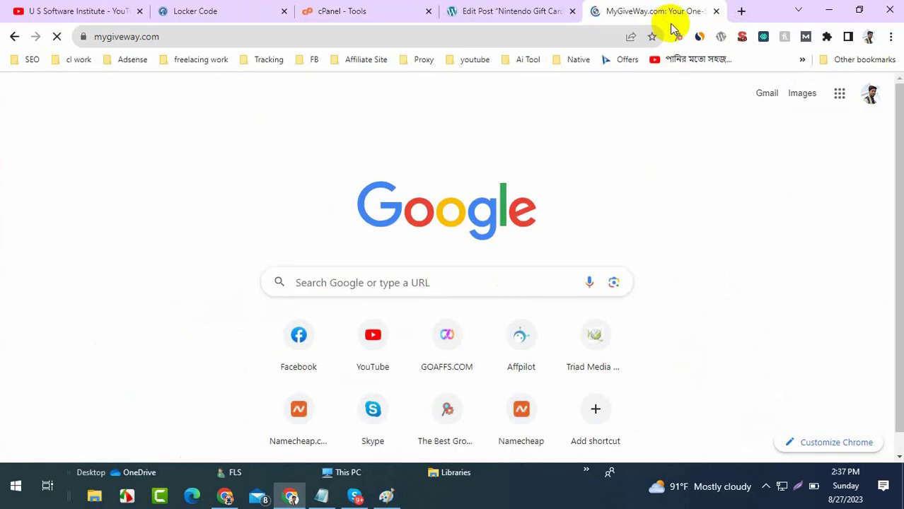
{"action": "scroll", "coordinate": [565, 254], "scroll_direction": "down", "scroll_amount": 10}
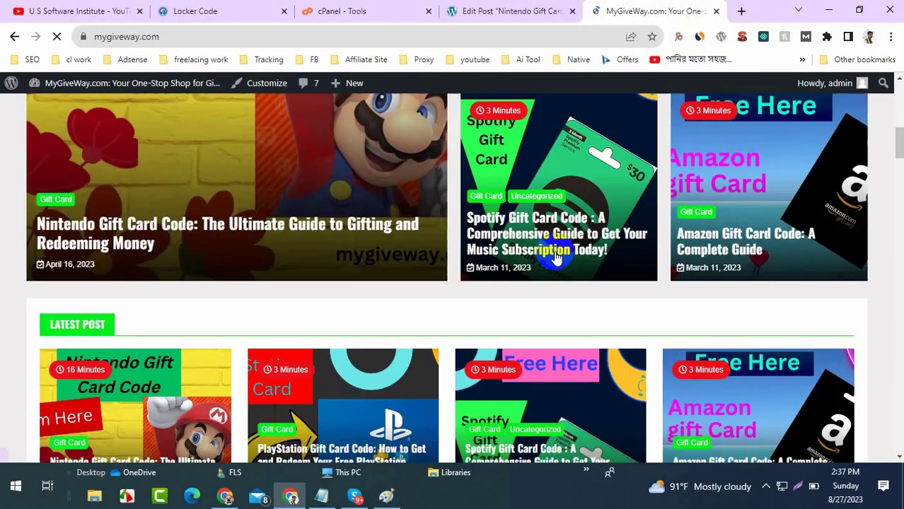
{"action": "scroll", "coordinate": [307, 264], "scroll_direction": "down", "scroll_amount": 5}
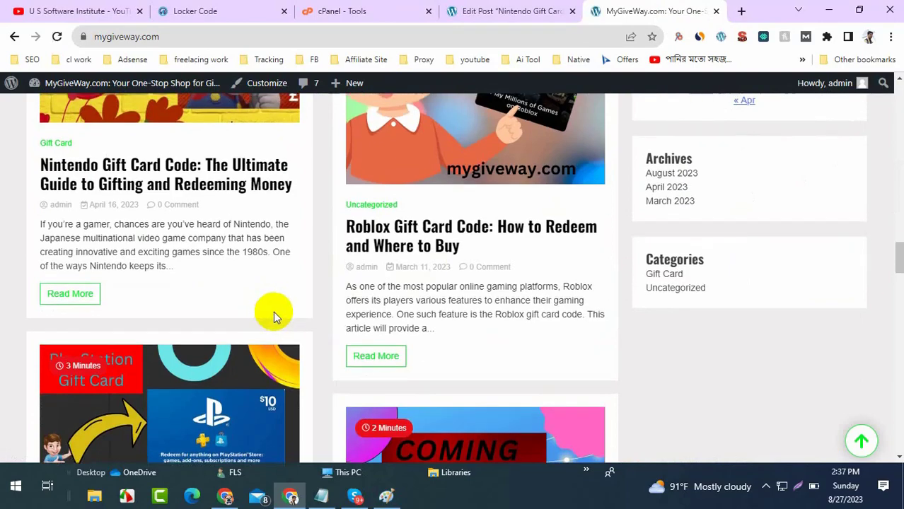
{"action": "scroll", "coordinate": [272, 311], "scroll_direction": "down", "scroll_amount": 4}
{"action": "scroll", "coordinate": [384, 362], "scroll_direction": "up", "scroll_amount": 10}
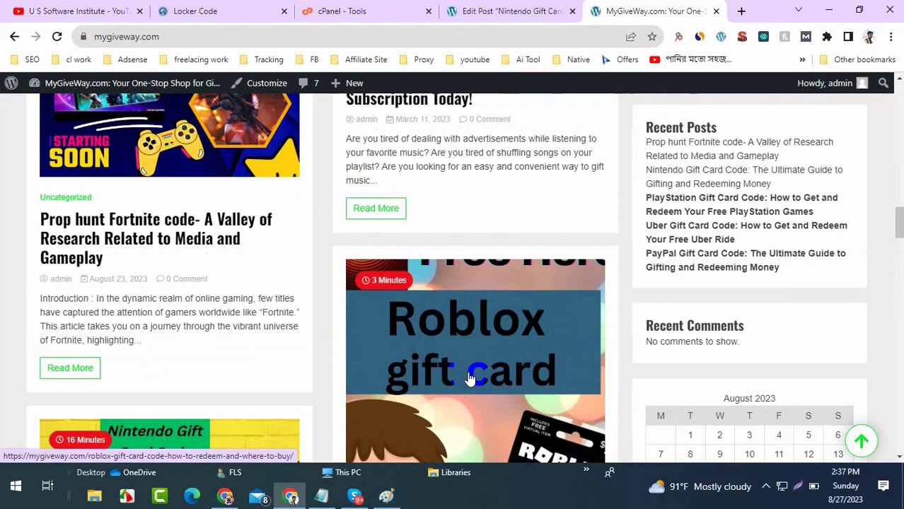
{"action": "scroll", "coordinate": [581, 364], "scroll_direction": "up", "scroll_amount": 15}
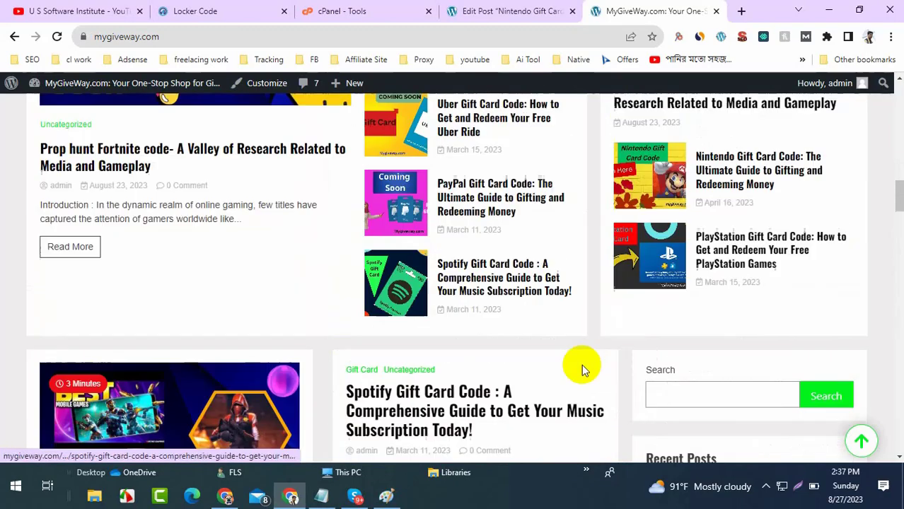
{"action": "scroll", "coordinate": [621, 359], "scroll_direction": "up", "scroll_amount": 3}
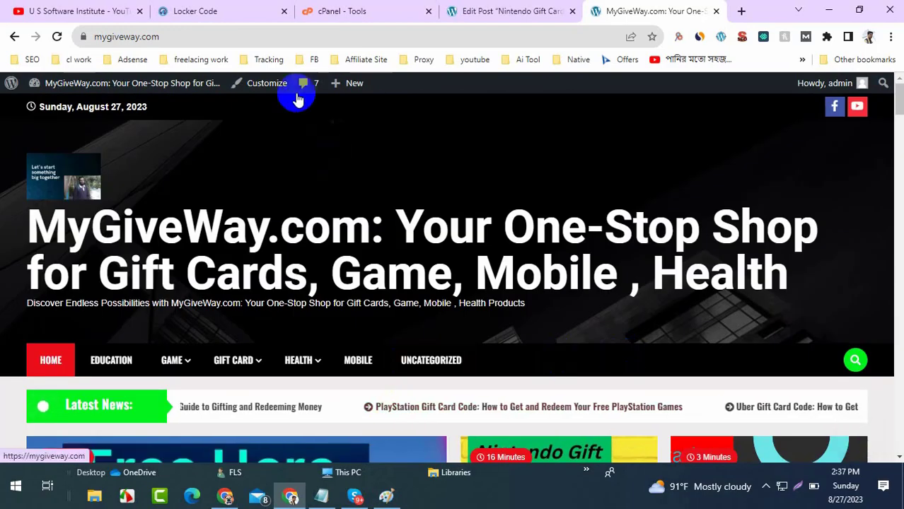
- Return to the cPanel tools page for mygiveway.com and open File Manager
{"action": "left_click", "coordinate": [343, 8]}
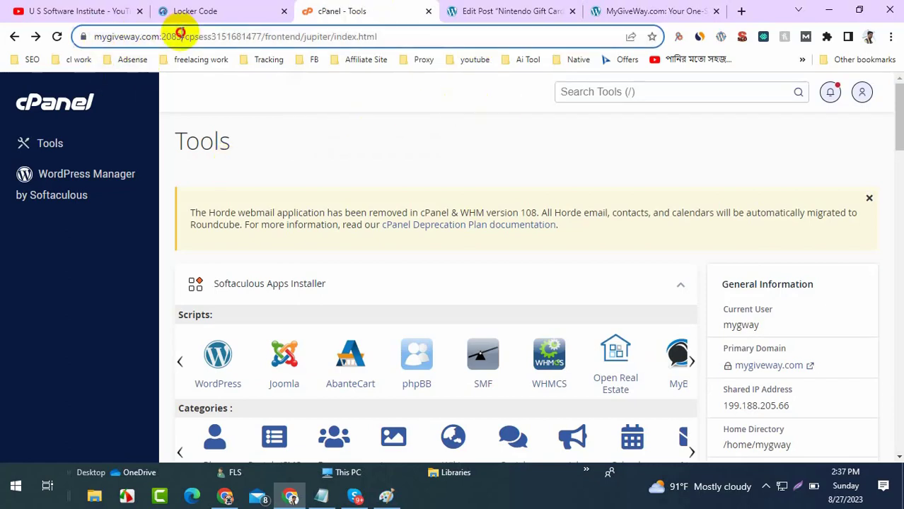
{"action": "left_click_drag", "start_coordinate": [178, 36], "coordinate": [81, 36]}
{"action": "left_click", "coordinate": [339, 157]}
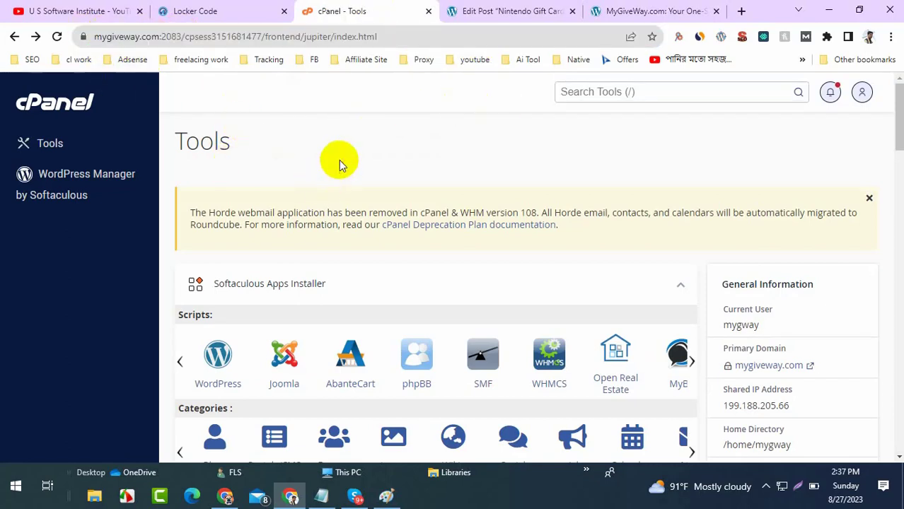
{"action": "scroll", "coordinate": [375, 142], "scroll_direction": "down", "scroll_amount": 3}
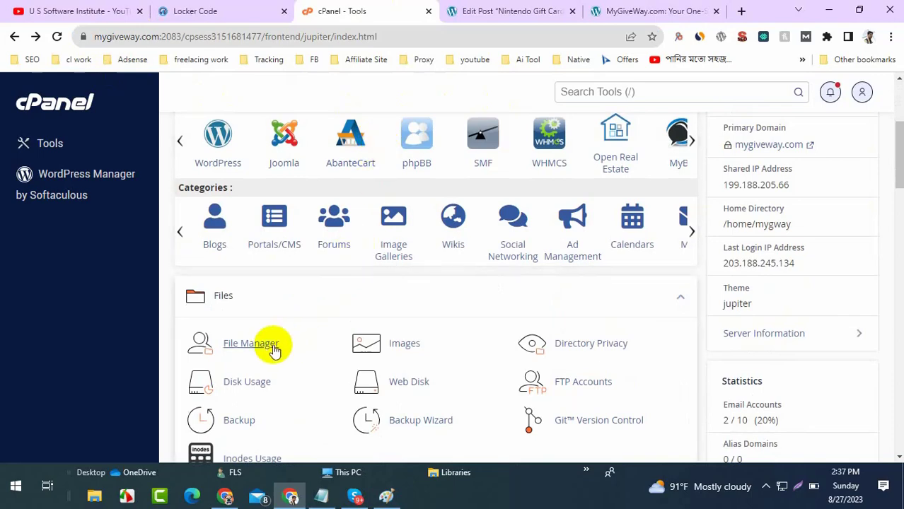
{"action": "left_click", "coordinate": [256, 347]}
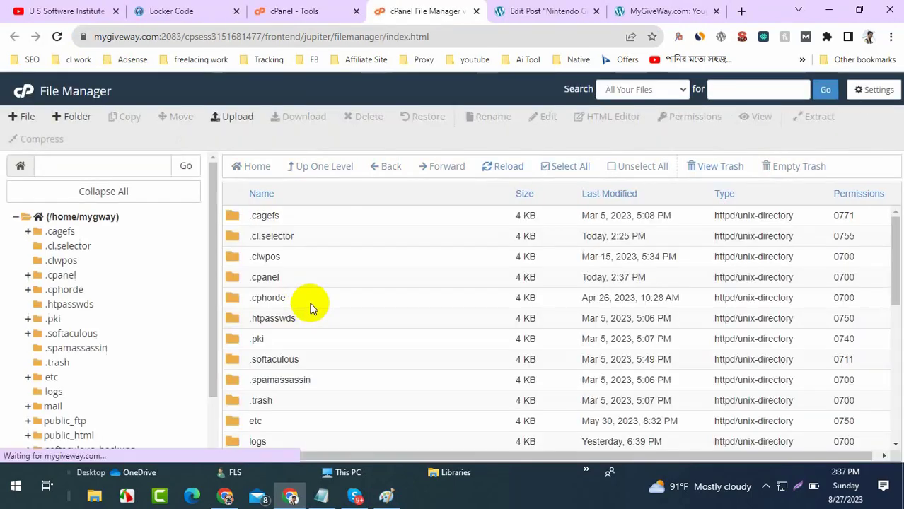
- Open the public_html folder and look through its folders and files
{"action": "scroll", "coordinate": [106, 319], "scroll_direction": "down", "scroll_amount": 2}
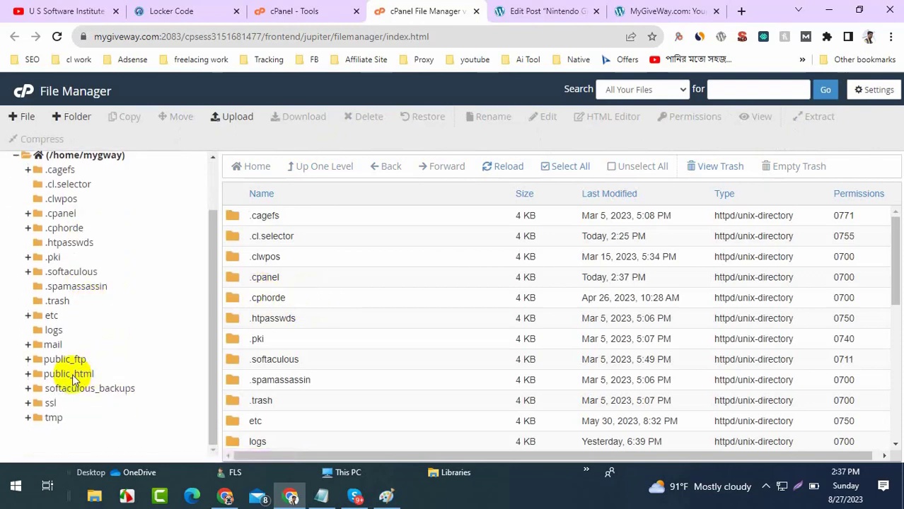
{"action": "left_click", "coordinate": [68, 376]}
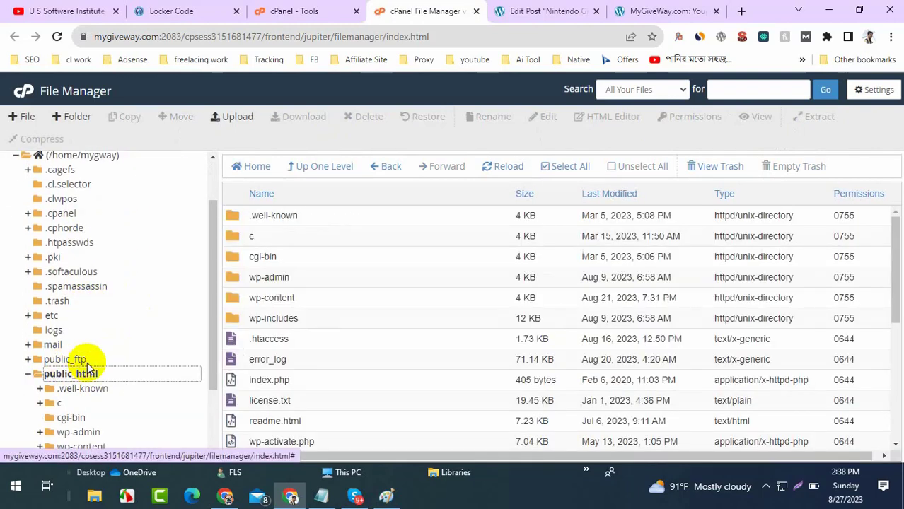
{"action": "left_click", "coordinate": [85, 375]}
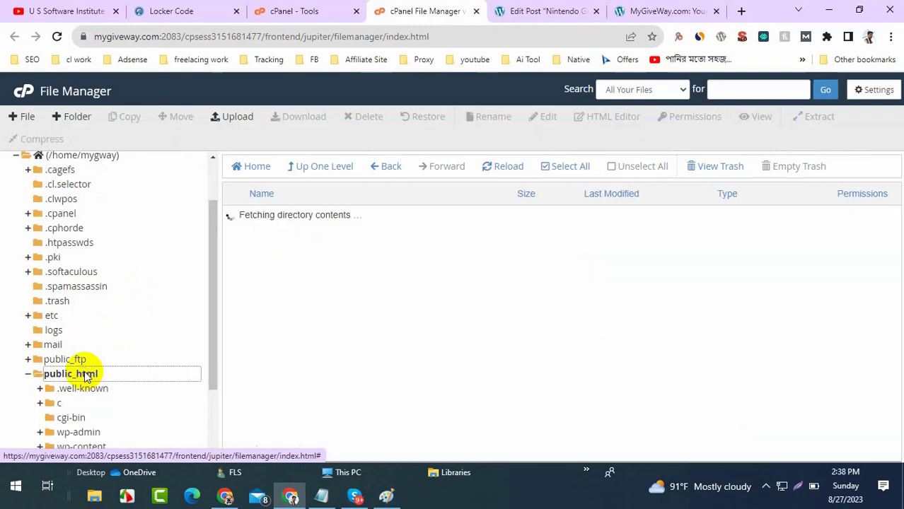
{"action": "scroll", "coordinate": [474, 274], "scroll_direction": "down", "scroll_amount": 3}
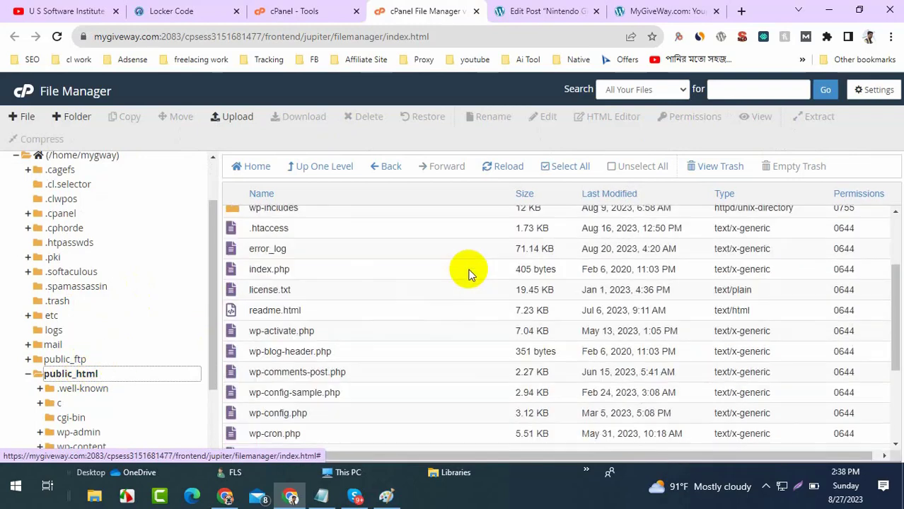
{"action": "scroll", "coordinate": [472, 269], "scroll_direction": "up", "scroll_amount": 3}
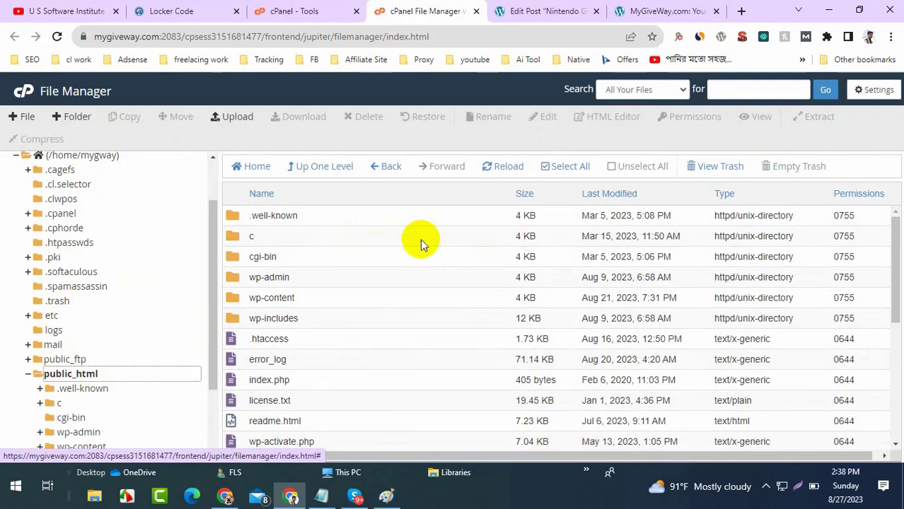
- Select the folder "c" in public_html and load its landing page at mygiveway.com/c in a new tab
{"action": "left_click", "coordinate": [322, 237]}
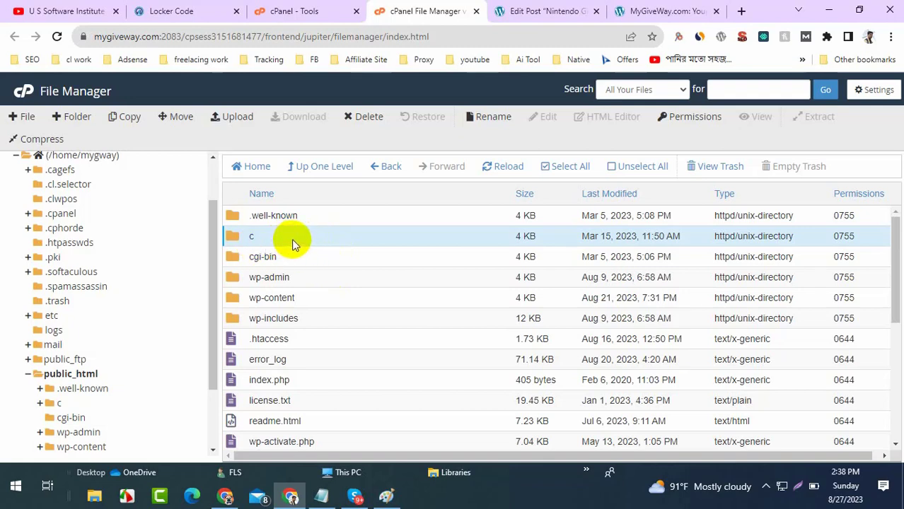
{"action": "left_click_drag", "start_coordinate": [162, 34], "coordinate": [60, 34]}
{"action": "key", "text": "ctrl+c"}
{"action": "left_click", "coordinate": [742, 12]}
{"action": "key", "text": "ctrl+v"}
{"action": "type", "text": "/c"}
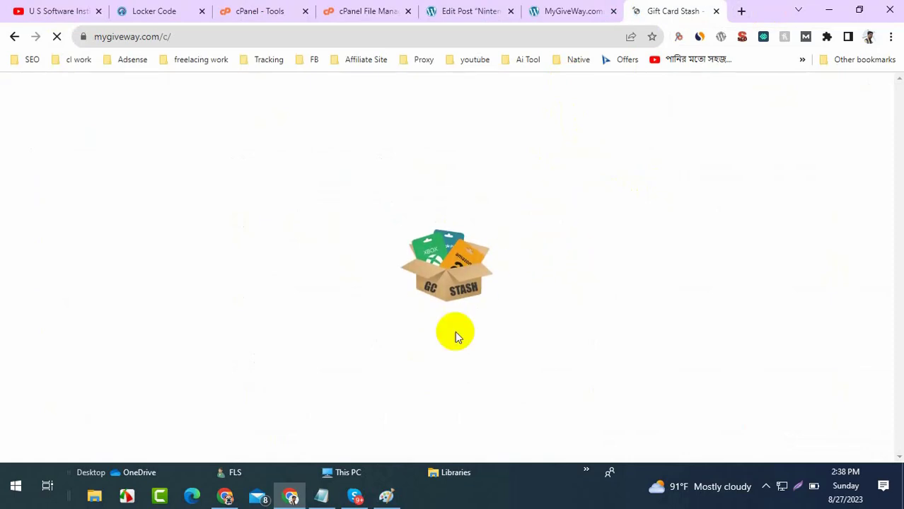
- Review the locker code diagram in Paint, then return to Chrome and look through the gift card landing page
{"action": "left_click", "coordinate": [386, 495]}
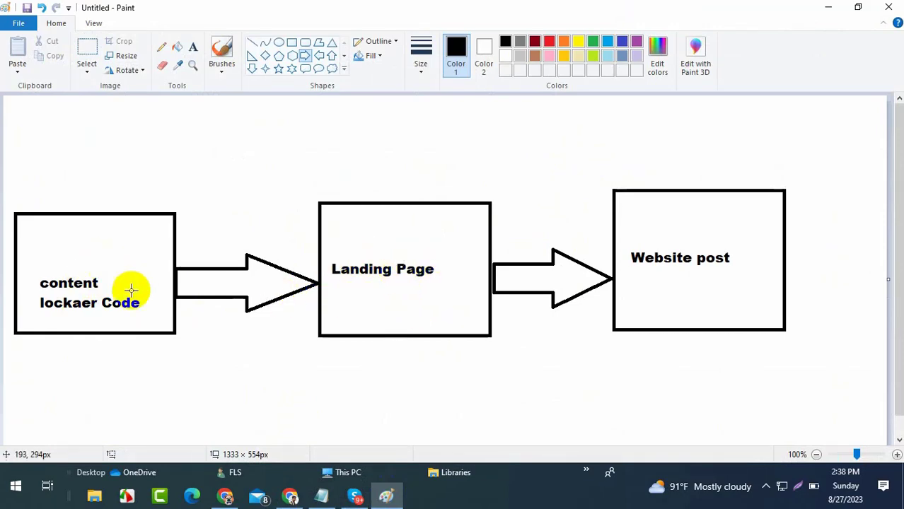
{"action": "left_click", "coordinate": [827, 9]}
{"action": "scroll", "coordinate": [500, 208], "scroll_direction": "down", "scroll_amount": 5}
{"action": "scroll", "coordinate": [499, 202], "scroll_direction": "up", "scroll_amount": 5}
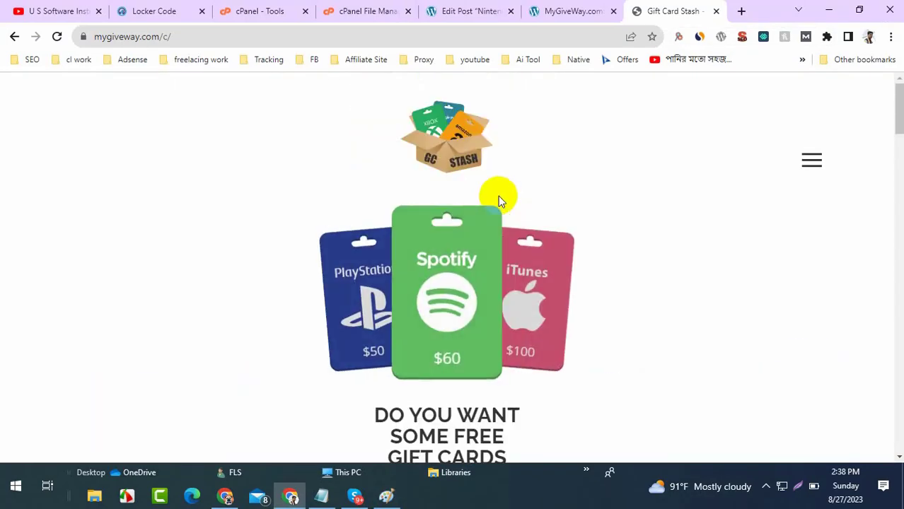
{"action": "scroll", "coordinate": [527, 258], "scroll_direction": "down", "scroll_amount": 8}
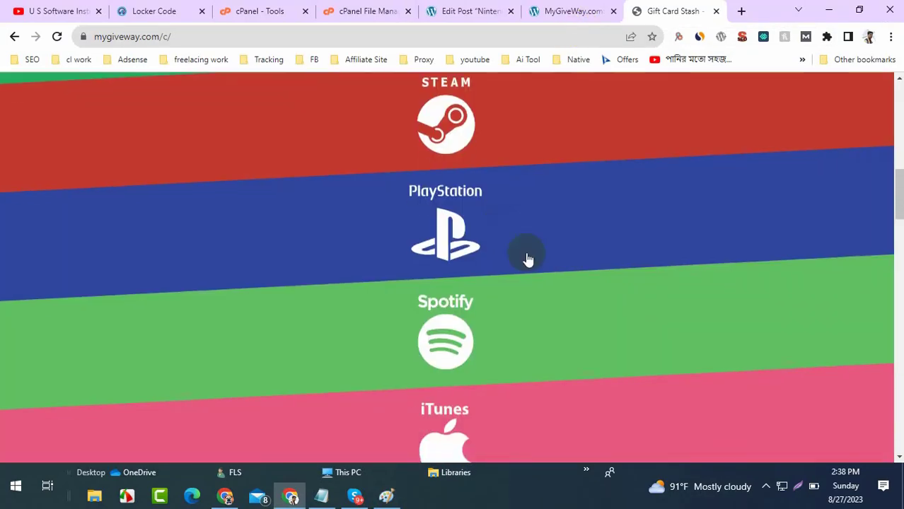
- Scroll through the gift card brand tiles on the mygiveway.com/c landing page
{"action": "scroll", "coordinate": [544, 236], "scroll_direction": "down", "scroll_amount": 10}
{"action": "scroll", "coordinate": [545, 279], "scroll_direction": "up", "scroll_amount": 13}
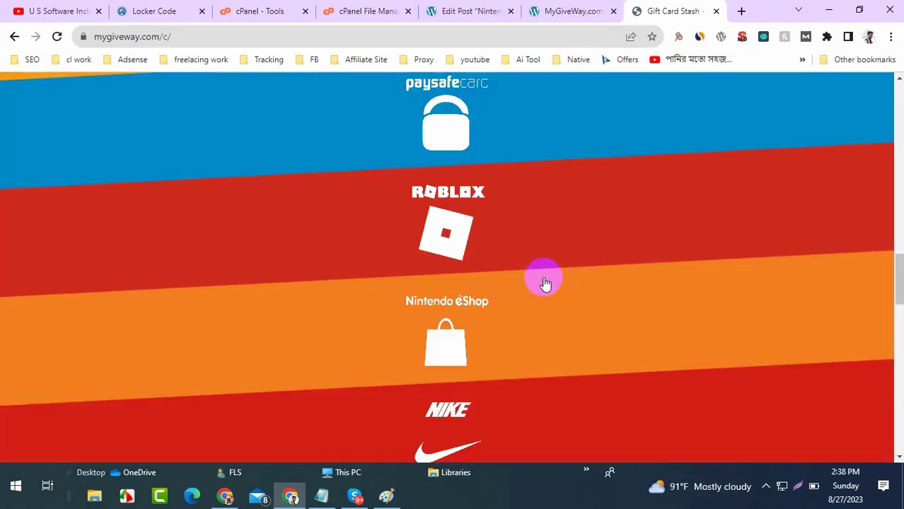
{"action": "scroll", "coordinate": [575, 286], "scroll_direction": "up", "scroll_amount": 15}
{"action": "scroll", "coordinate": [495, 227], "scroll_direction": "down", "scroll_amount": 12}
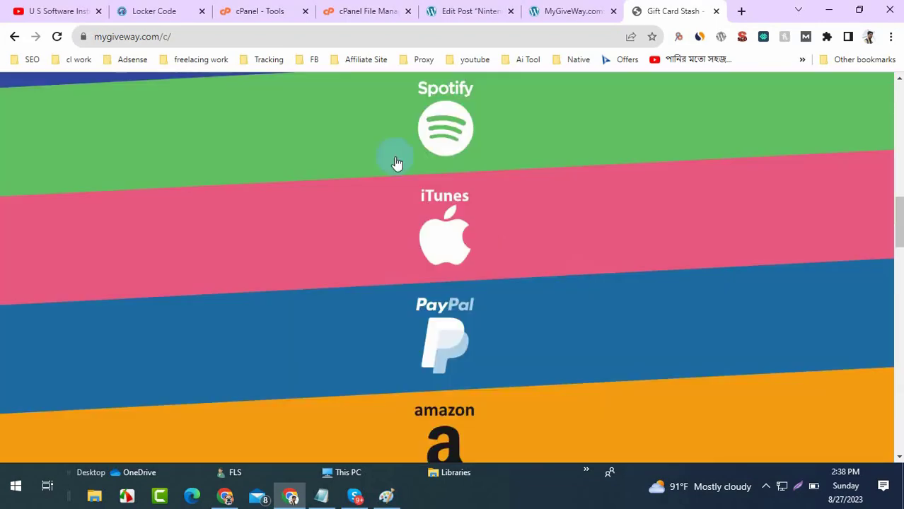
- Return to the CPABuild Locker Code page and copy the full iFrame element code
{"action": "left_click", "coordinate": [195, 8]}
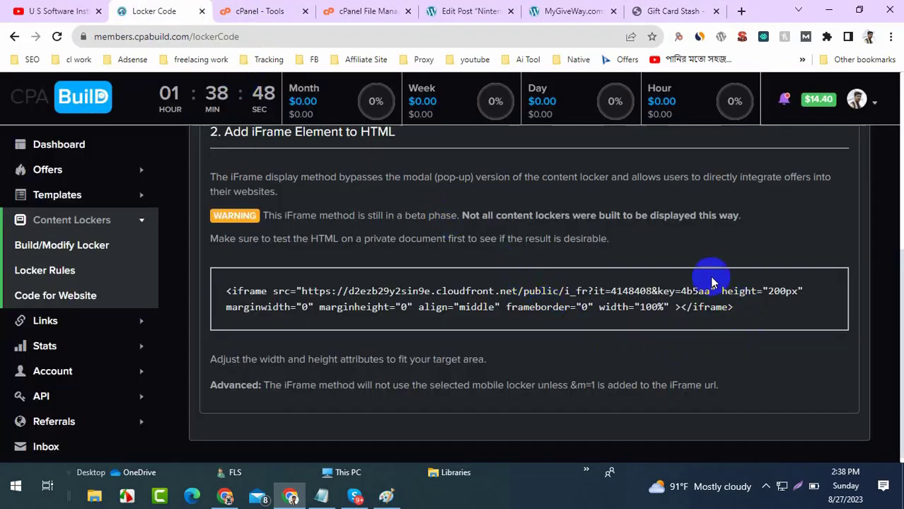
{"action": "left_click_drag", "start_coordinate": [744, 314], "coordinate": [215, 330]}
{"action": "right_click", "coordinate": [269, 288]}
{"action": "left_click", "coordinate": [318, 298]}
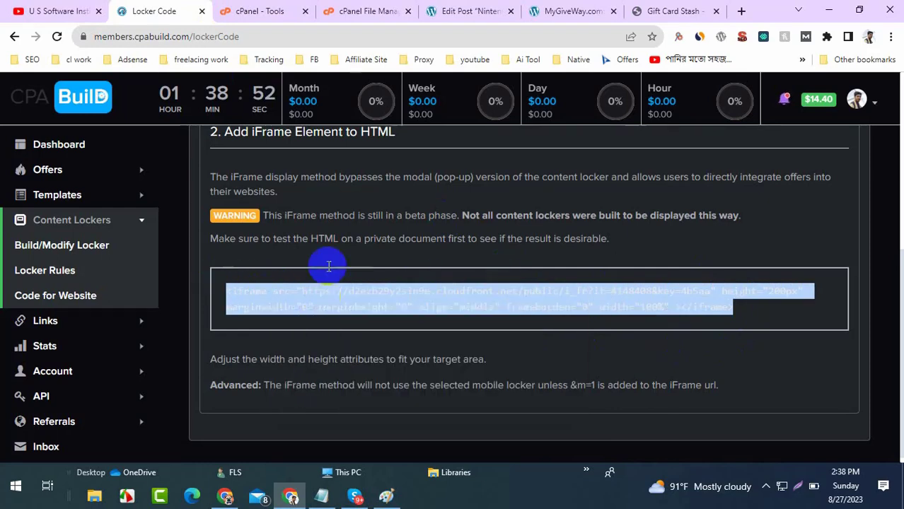
- Switch back to cPanel File Manager, open the folder "c" in public_html and look through its files
{"action": "left_click", "coordinate": [297, 9]}
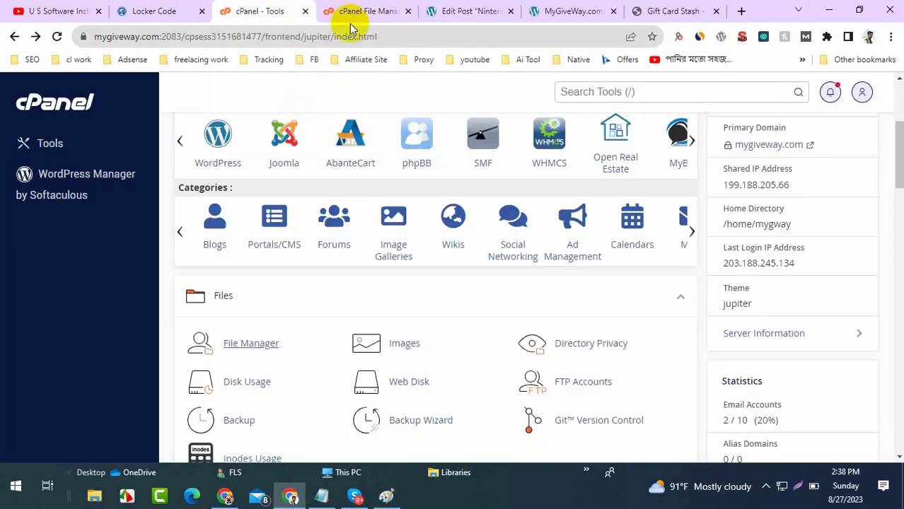
{"action": "left_click", "coordinate": [374, 10]}
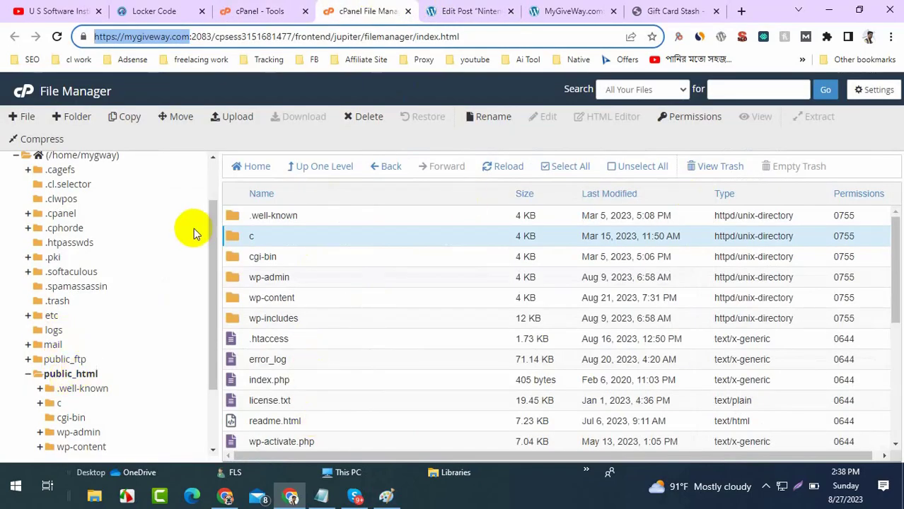
{"action": "left_click", "coordinate": [233, 236]}
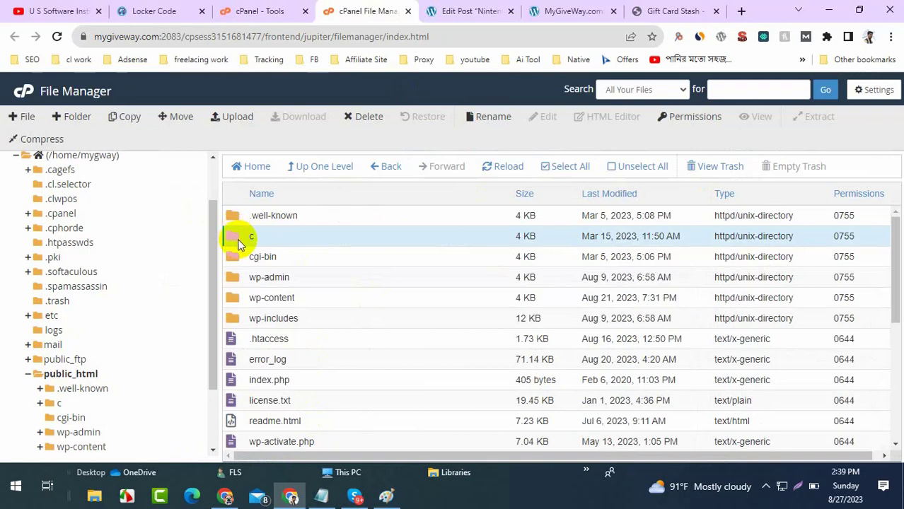
{"action": "double_click", "coordinate": [238, 241]}
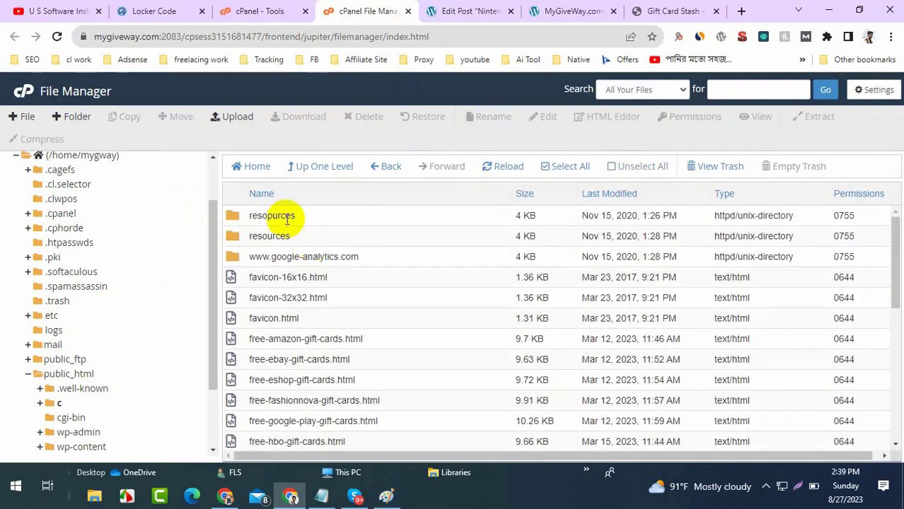
{"action": "left_click_drag", "start_coordinate": [366, 280], "coordinate": [325, 321]}
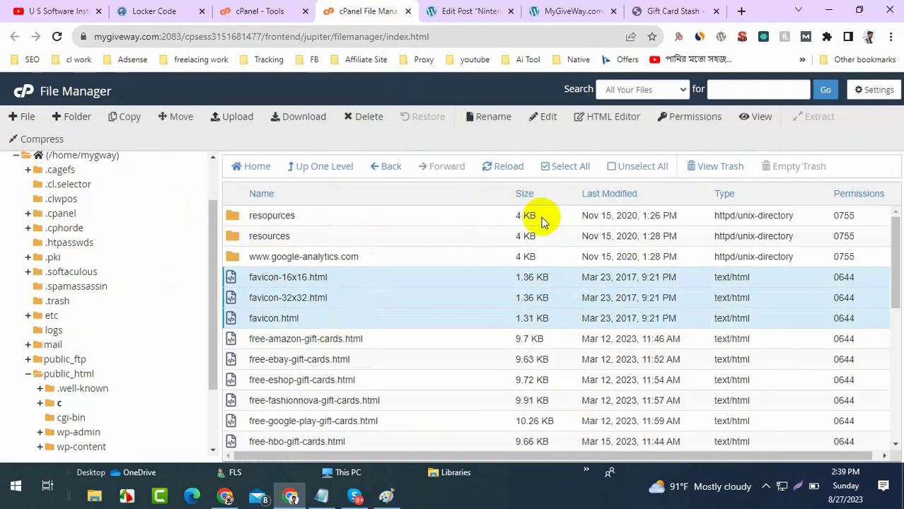
{"action": "left_click", "coordinate": [529, 233]}
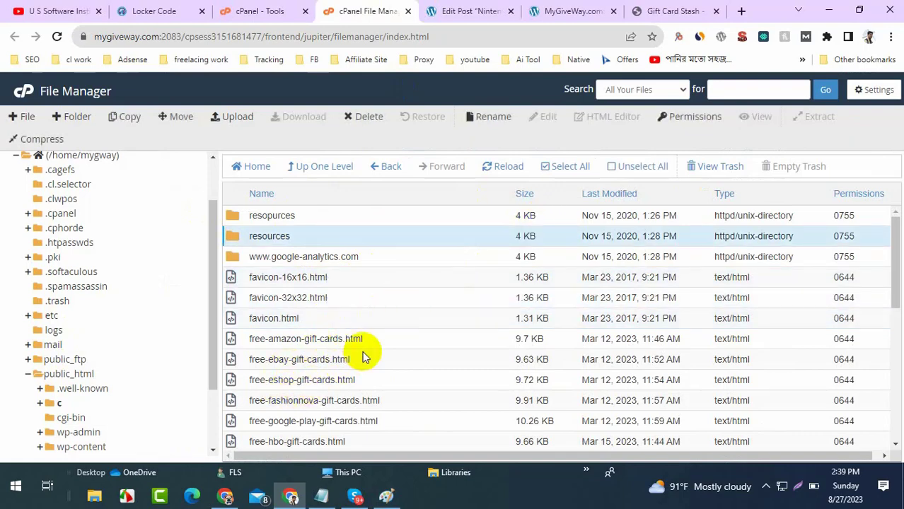
{"action": "scroll", "coordinate": [362, 353], "scroll_direction": "down", "scroll_amount": 3}
{"action": "scroll", "coordinate": [363, 353], "scroll_direction": "up", "scroll_amount": 3}
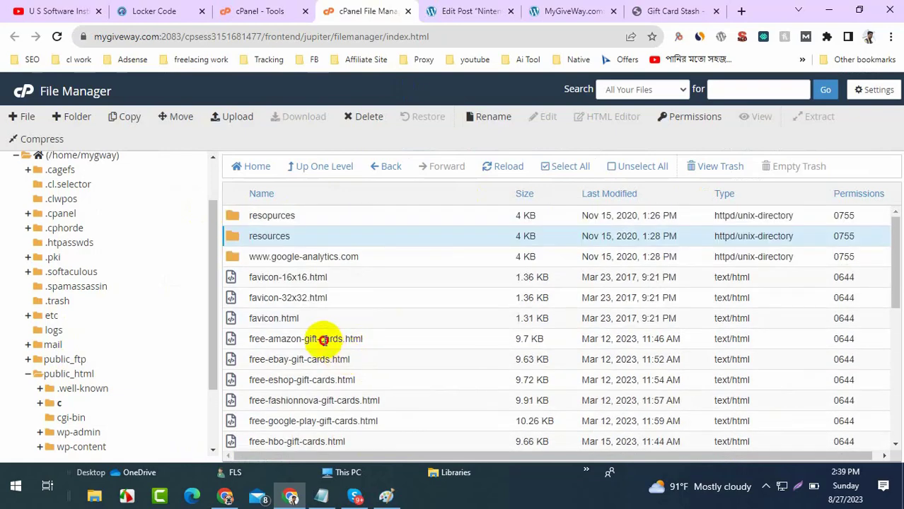
- Open free-amazon-gift-cards.html from the folder "c" for editing in the code editor
{"action": "left_click", "coordinate": [323, 340]}
{"action": "right_click", "coordinate": [323, 340]}
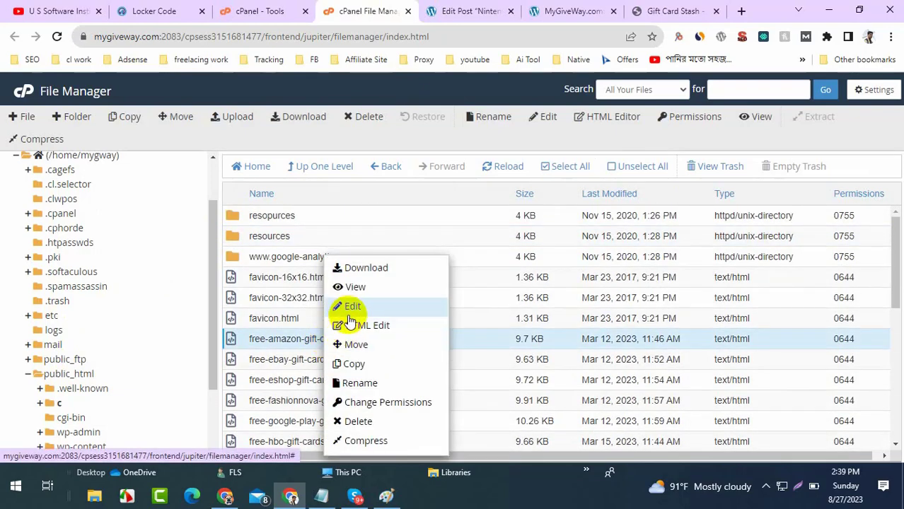
{"action": "right_click", "coordinate": [296, 343]}
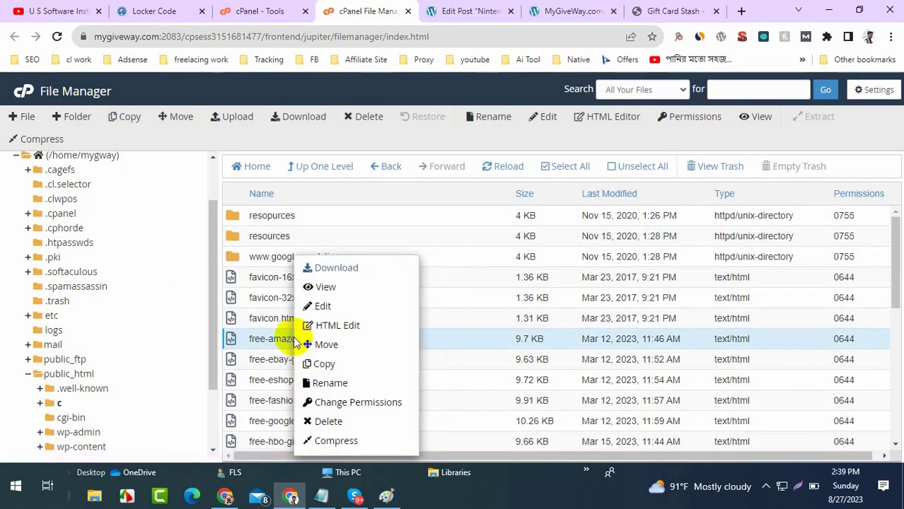
{"action": "right_click", "coordinate": [263, 342]}
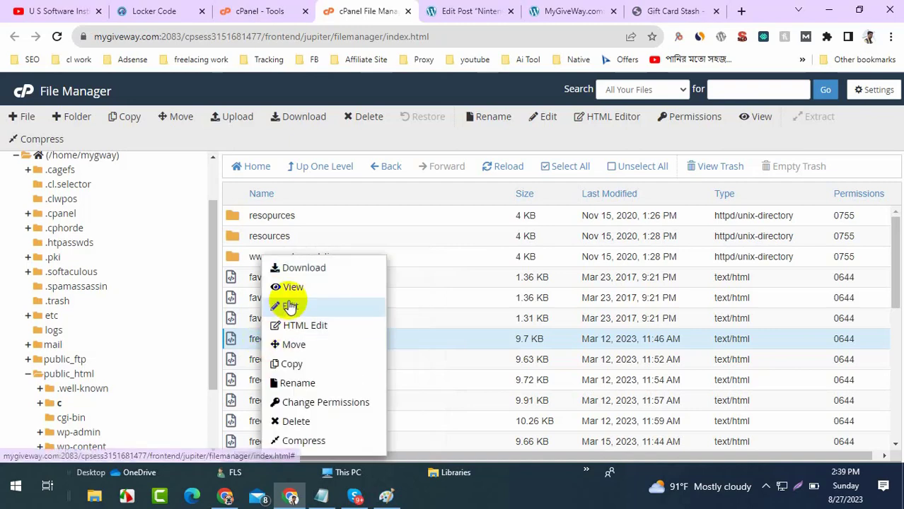
{"action": "left_click", "coordinate": [289, 306]}
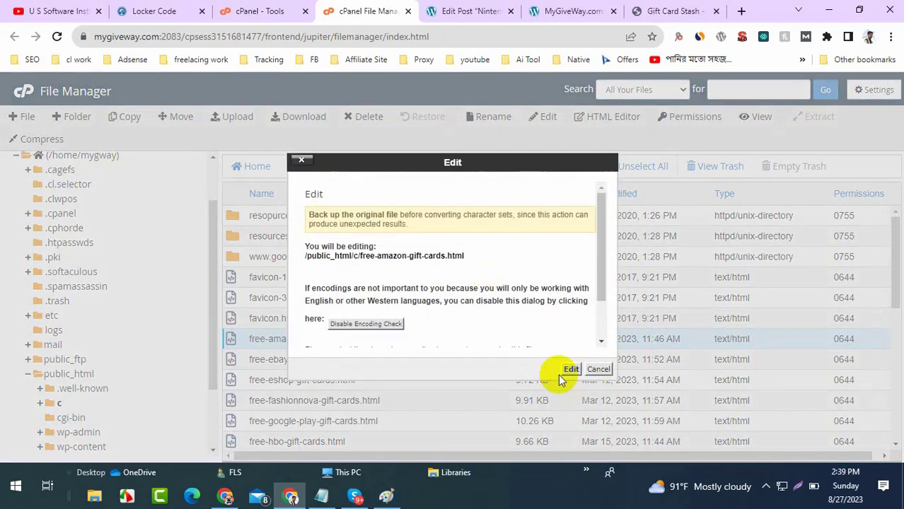
{"action": "left_click", "coordinate": [570, 370]}
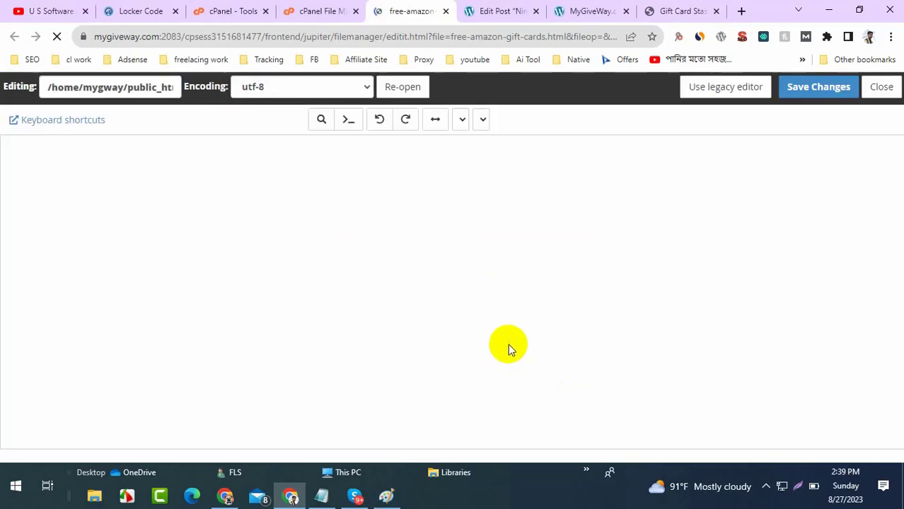
- Search the page source for "ifram" and delete the existing iframe element inside the widgetholder div
{"action": "scroll", "coordinate": [277, 228], "scroll_direction": "down", "scroll_amount": 1}
{"action": "scroll", "coordinate": [277, 228], "scroll_direction": "down", "scroll_amount": 4}
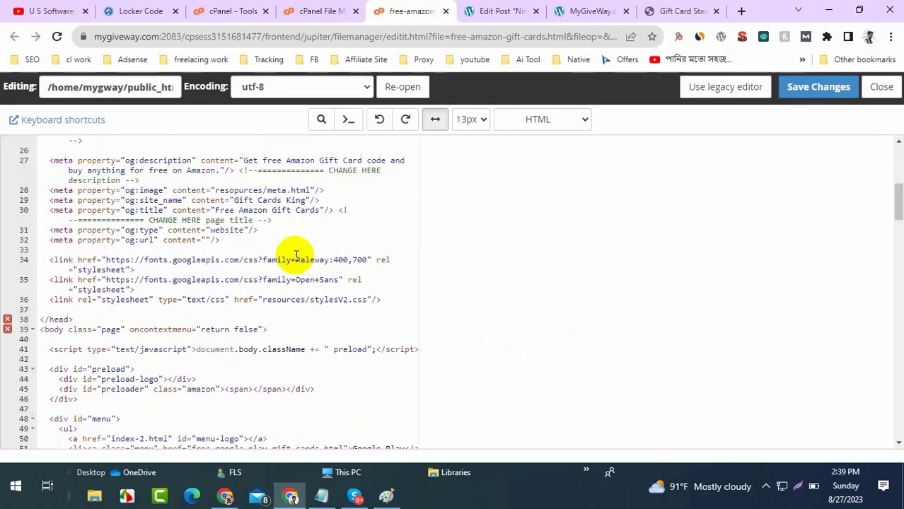
{"action": "scroll", "coordinate": [293, 256], "scroll_direction": "up", "scroll_amount": 5}
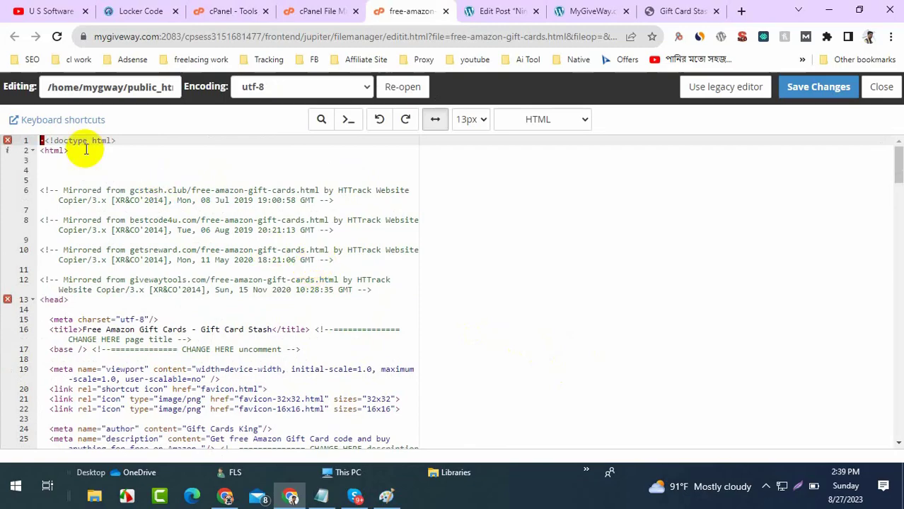
{"action": "scroll", "coordinate": [197, 269], "scroll_direction": "down", "scroll_amount": 5}
{"action": "scroll", "coordinate": [197, 269], "scroll_direction": "down", "scroll_amount": 20}
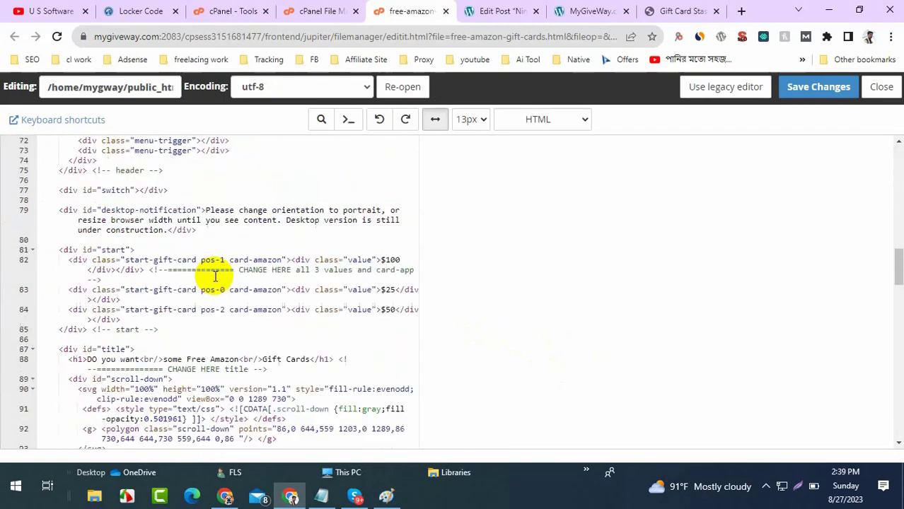
{"action": "scroll", "coordinate": [253, 299], "scroll_direction": "up", "scroll_amount": 20}
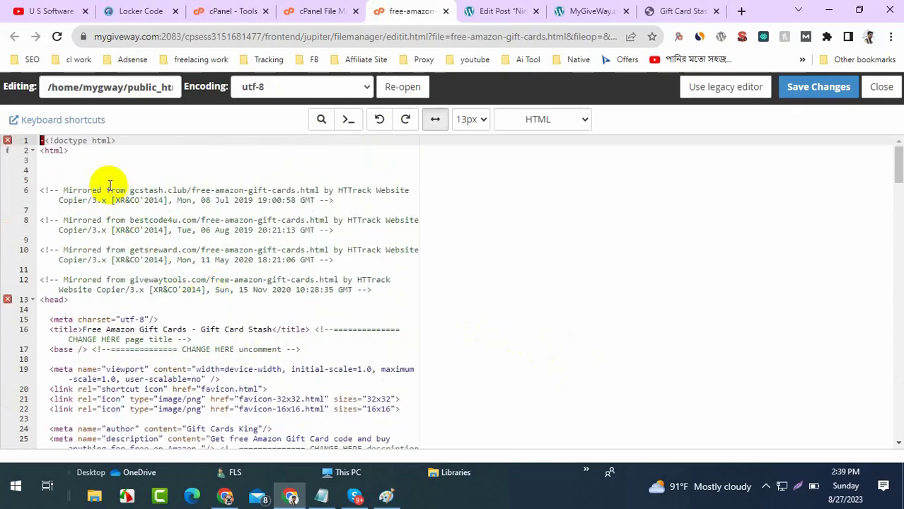
{"action": "left_click", "coordinate": [133, 161]}
{"action": "key", "text": "ctrl+f"}
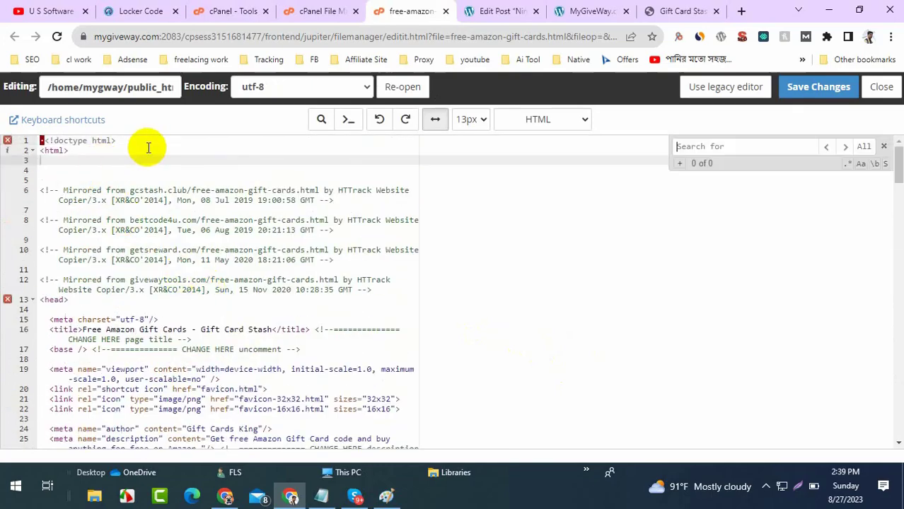
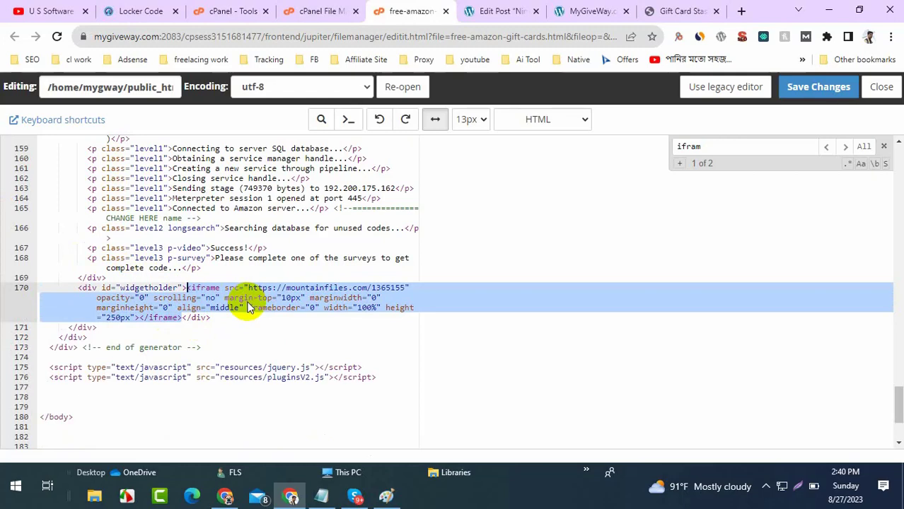
{"action": "key", "text": "BackSpace"}
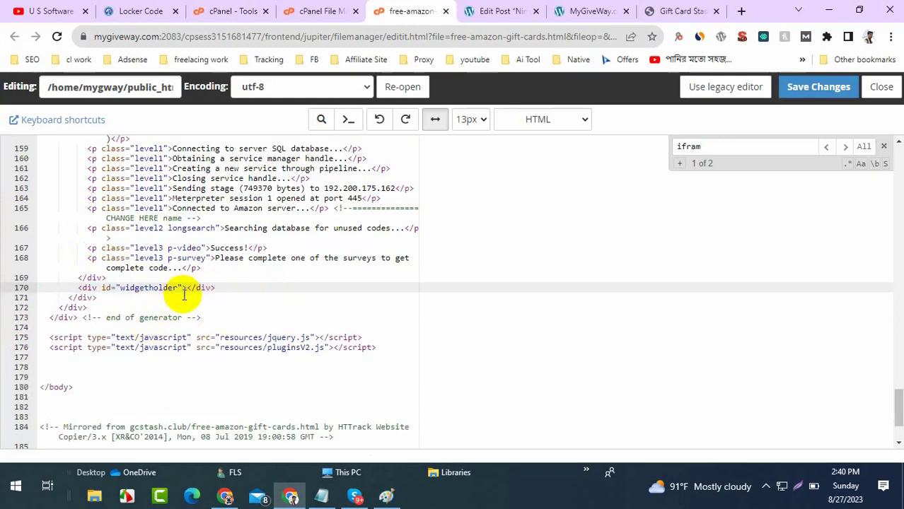
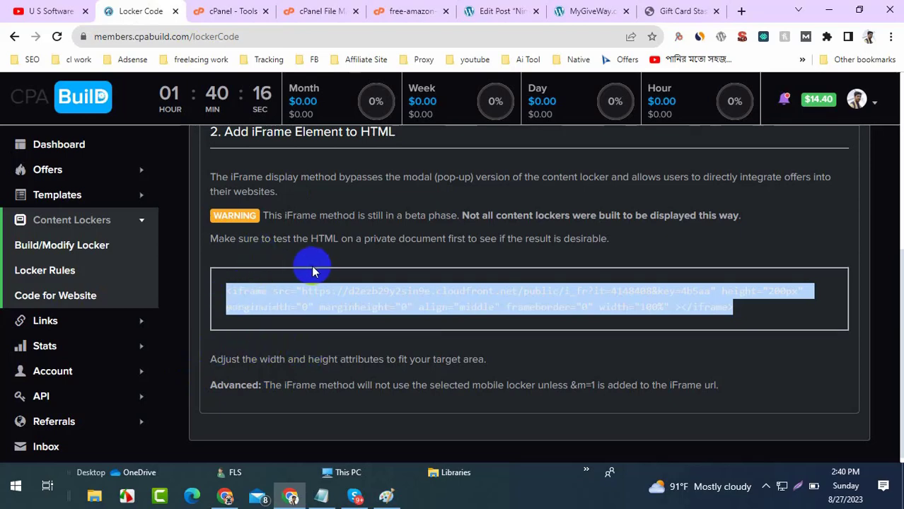
- Copy the selected iFrame code again from the CPABuild Locker Code page
{"action": "scroll", "coordinate": [333, 279], "scroll_direction": "up", "scroll_amount": 2}
{"action": "scroll", "coordinate": [417, 314], "scroll_direction": "down", "scroll_amount": 2}
{"action": "right_click", "coordinate": [663, 307]}
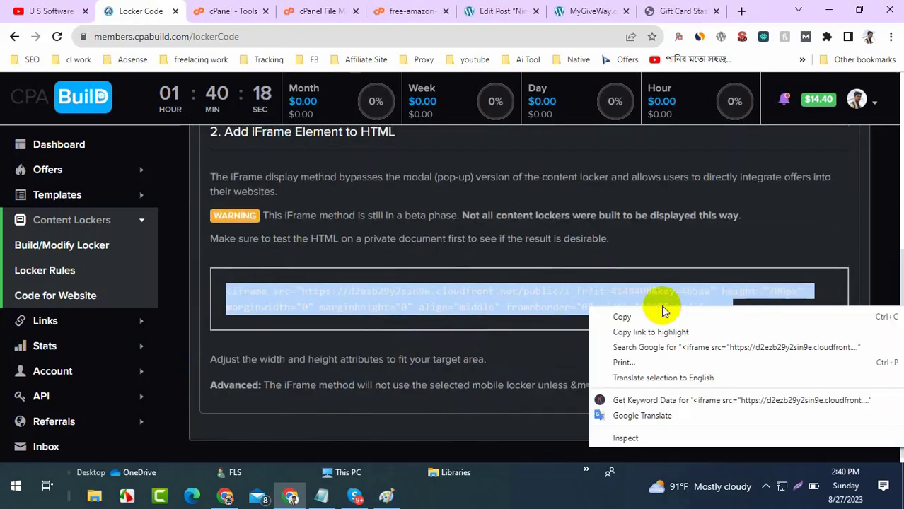